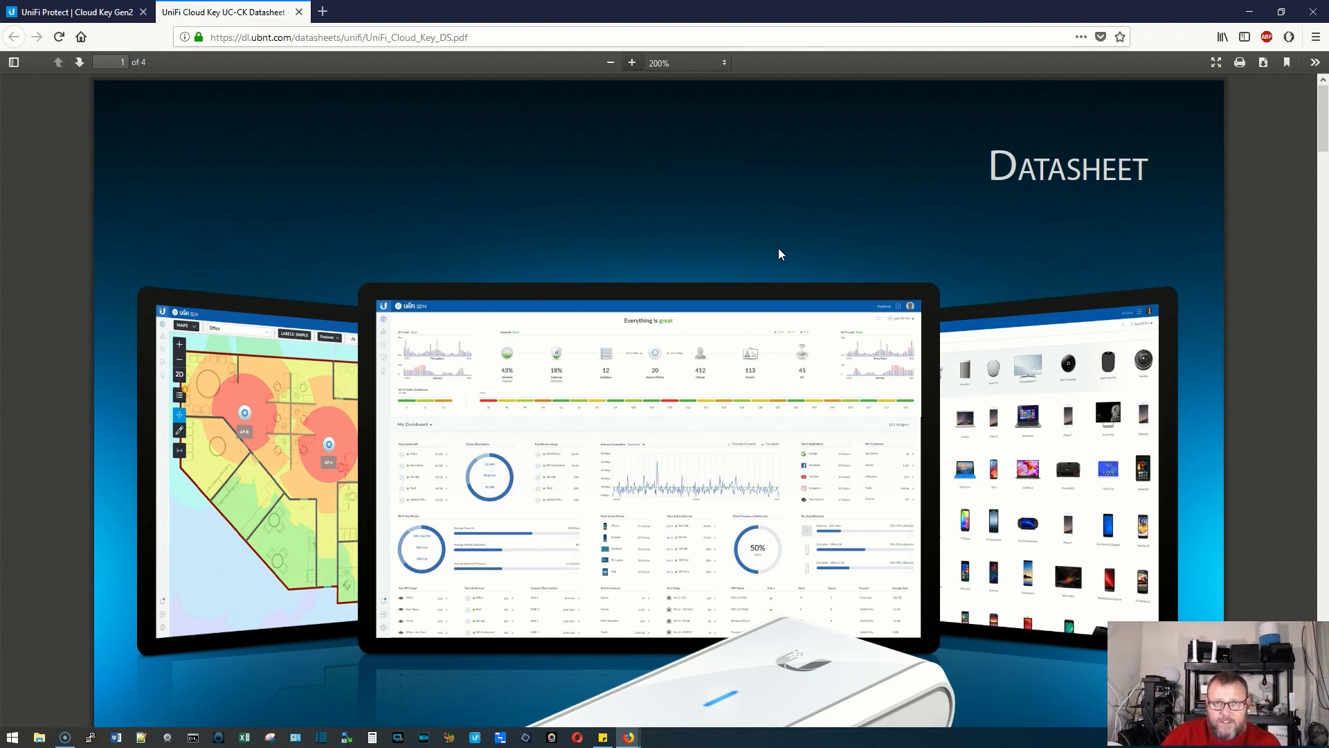
Scroll the datasheet to the page 4 specifications table and highlight the 16 GB storage figure
{"action": "scroll", "coordinate": [721, 242], "scroll_direction": "down", "scroll_amount": 10}
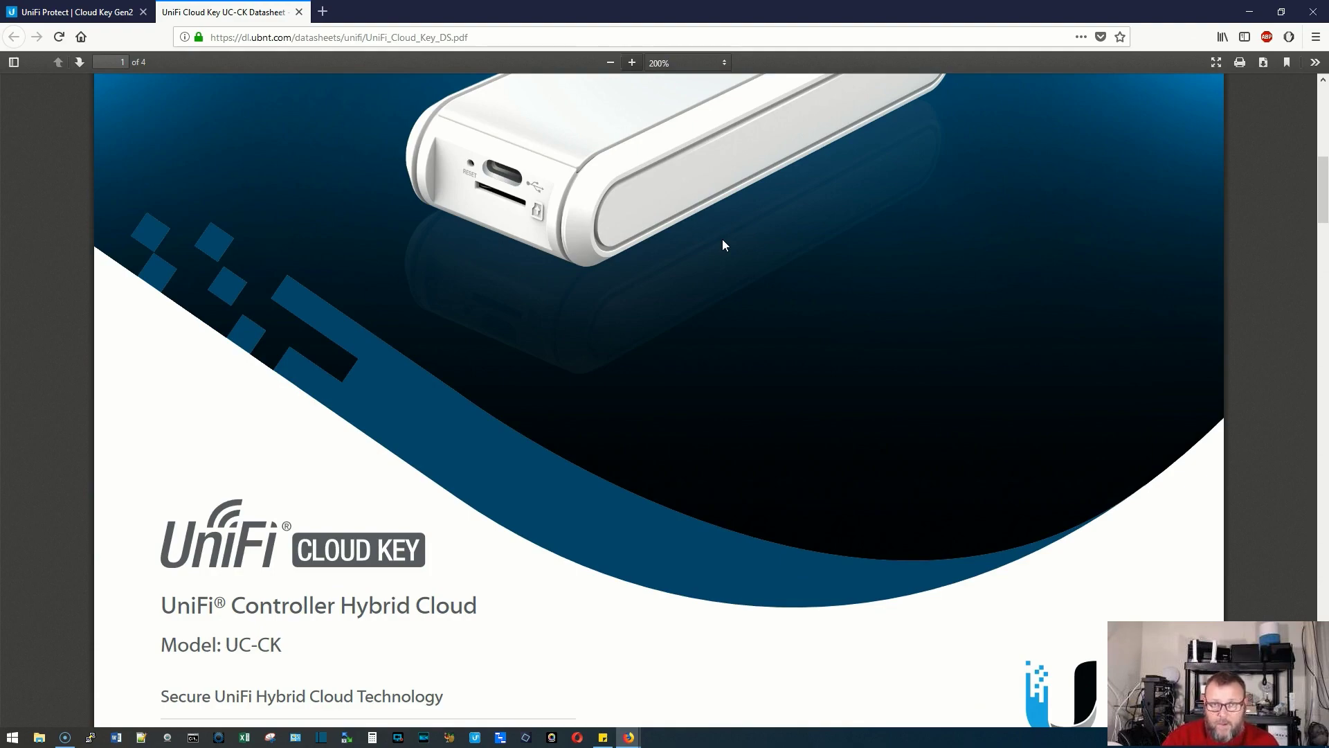
{"action": "scroll", "coordinate": [723, 245], "scroll_direction": "down", "scroll_amount": 3}
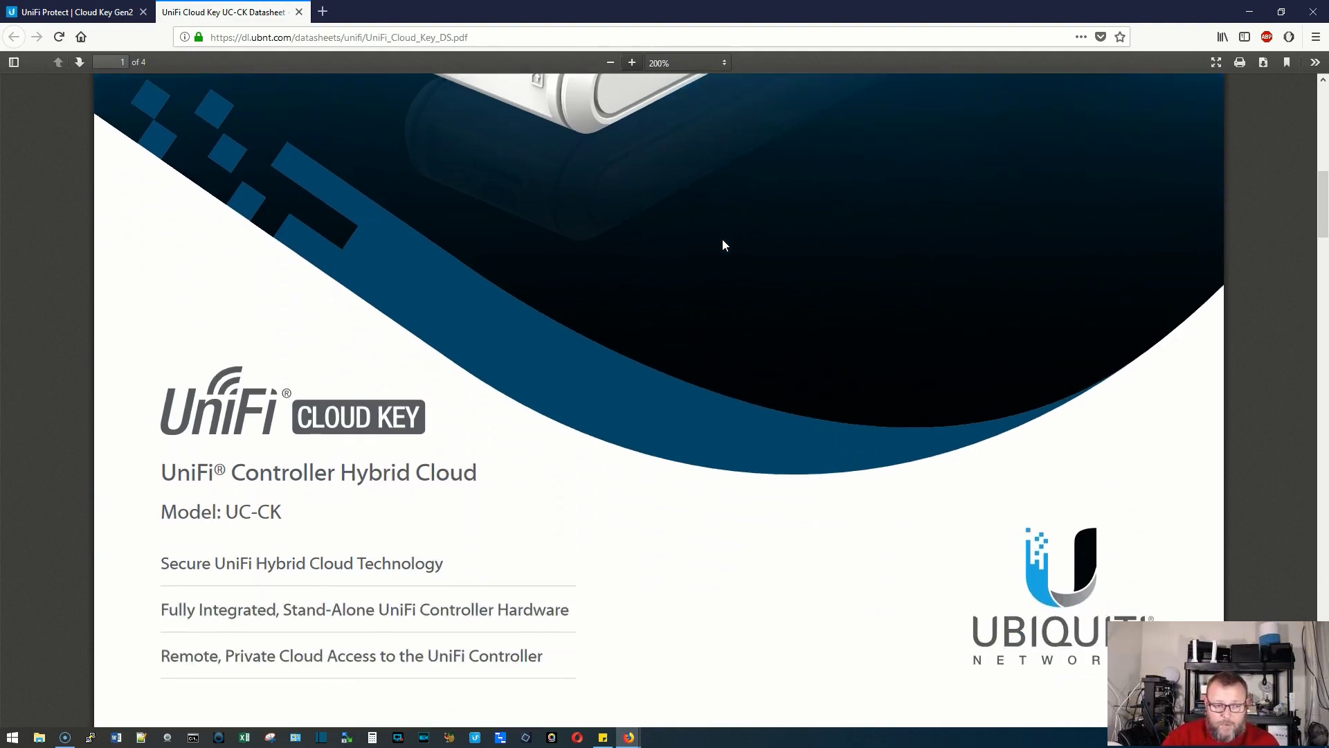
{"action": "scroll", "coordinate": [723, 241], "scroll_direction": "down", "scroll_amount": 15}
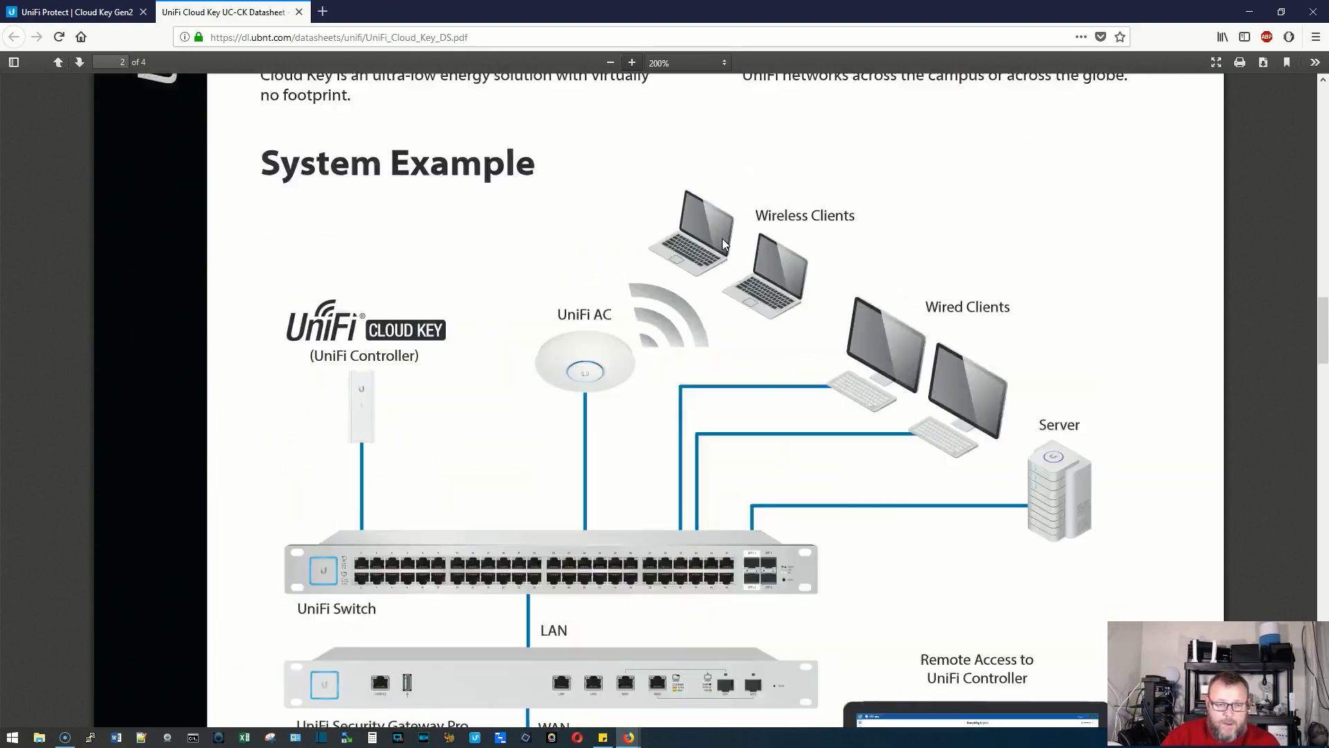
{"action": "scroll", "coordinate": [723, 243], "scroll_direction": "down", "scroll_amount": 20}
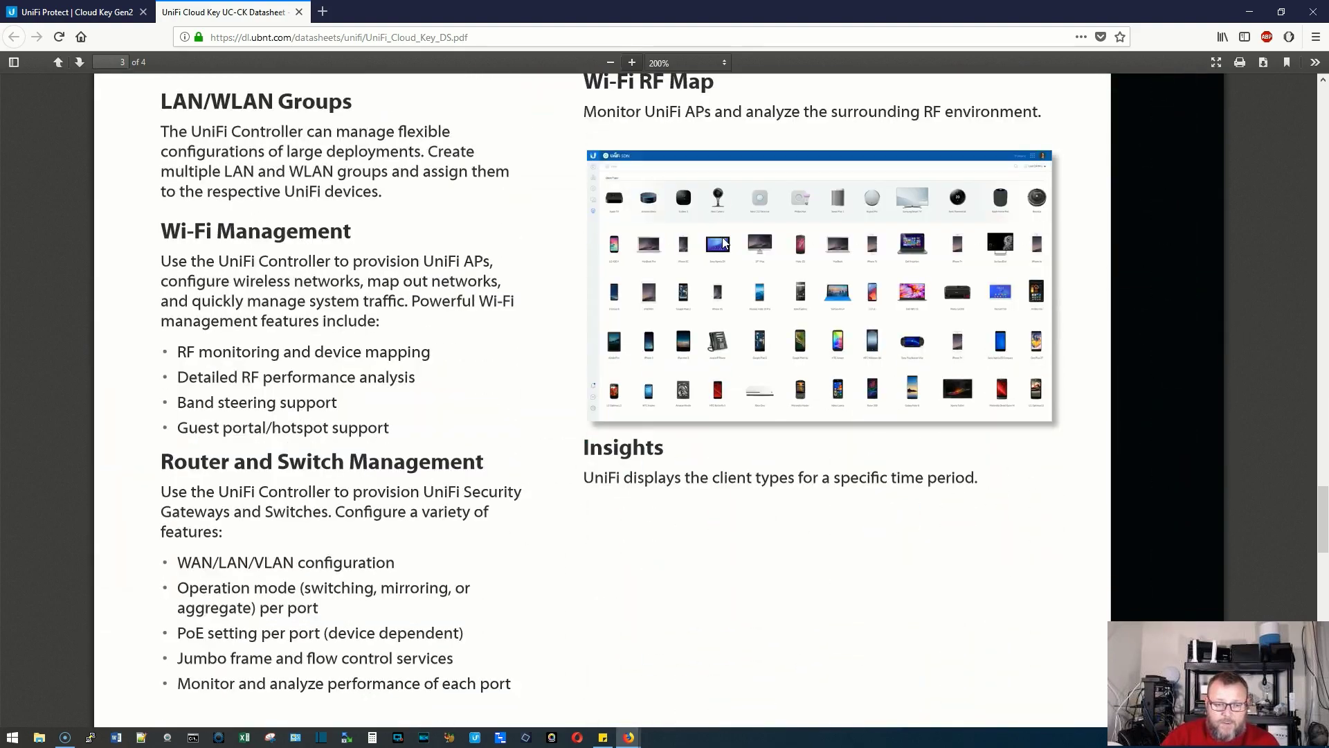
{"action": "scroll", "coordinate": [722, 242], "scroll_direction": "down", "scroll_amount": 15}
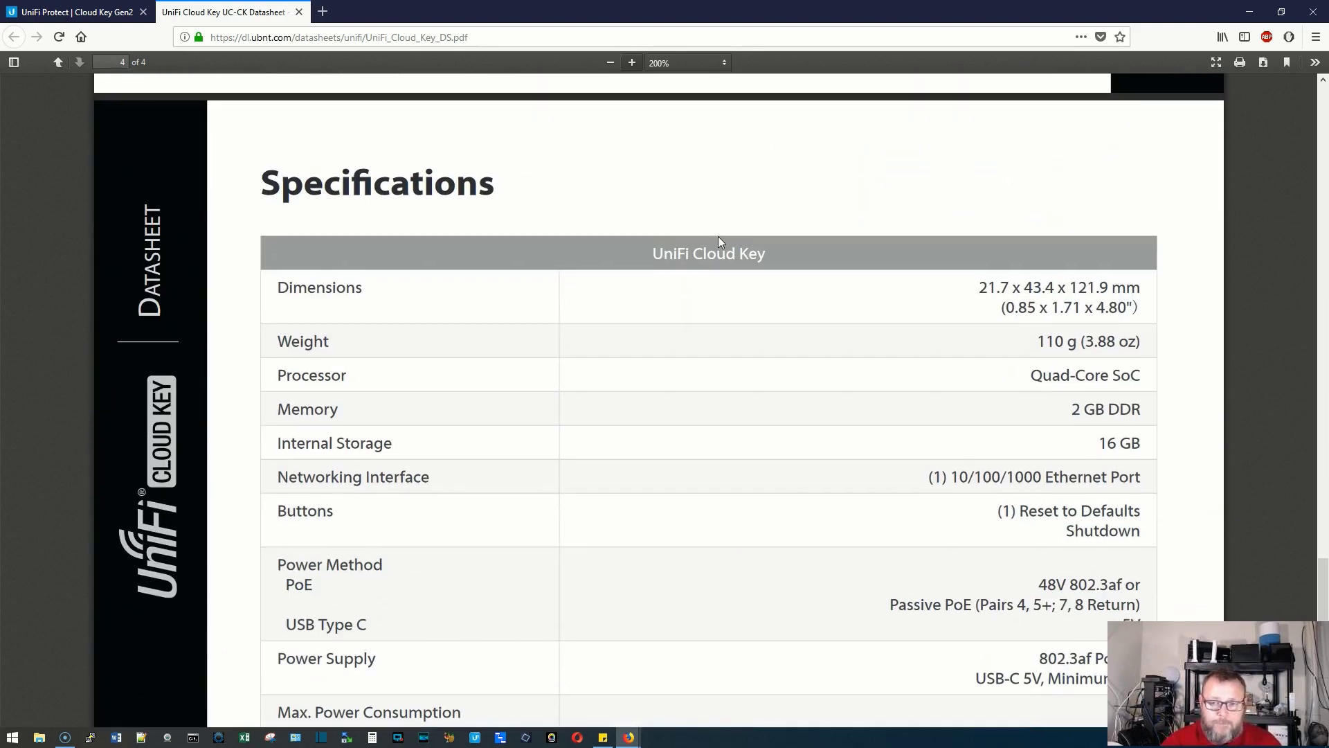
{"action": "scroll", "coordinate": [717, 241], "scroll_direction": "down", "scroll_amount": 2}
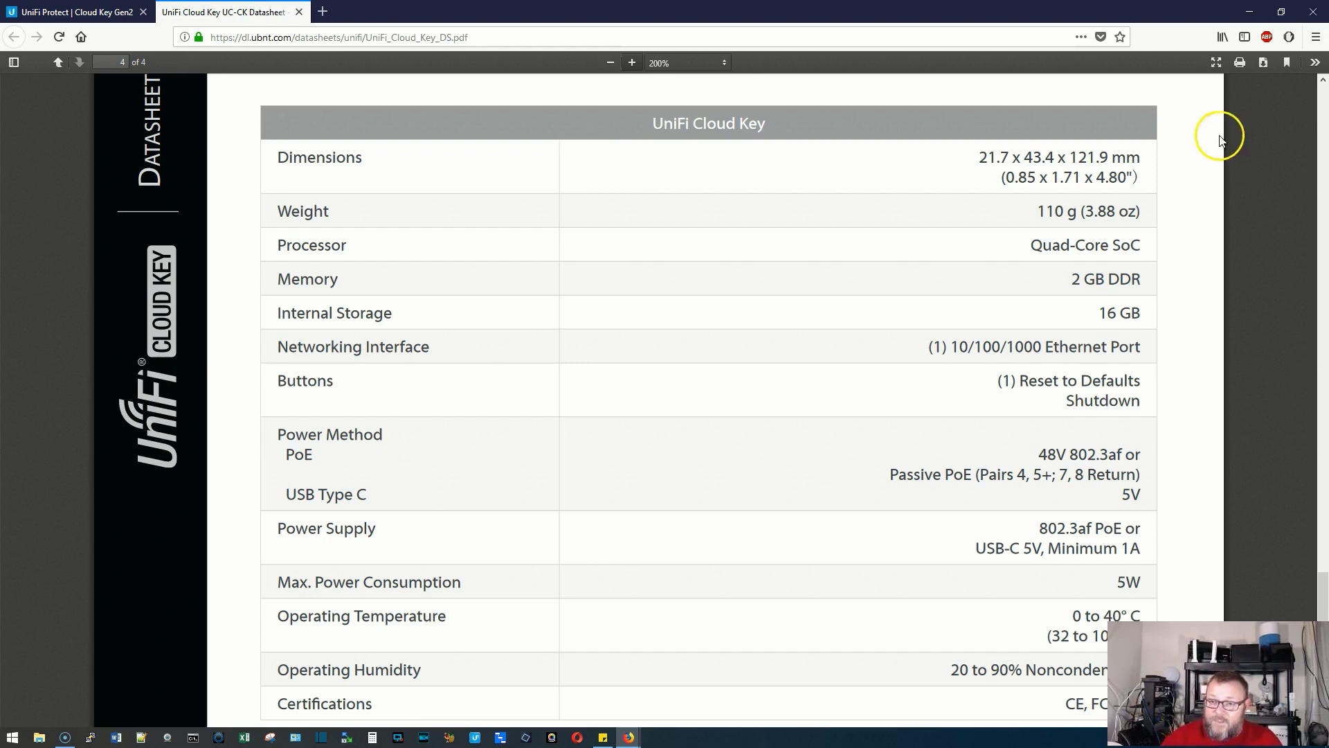
{"action": "left_click_drag", "start_coordinate": [1091, 315], "coordinate": [1136, 309]}
Clear the 16 GB highlight and scroll down to the datasheet footer
{"action": "left_click", "coordinate": [1136, 308]}
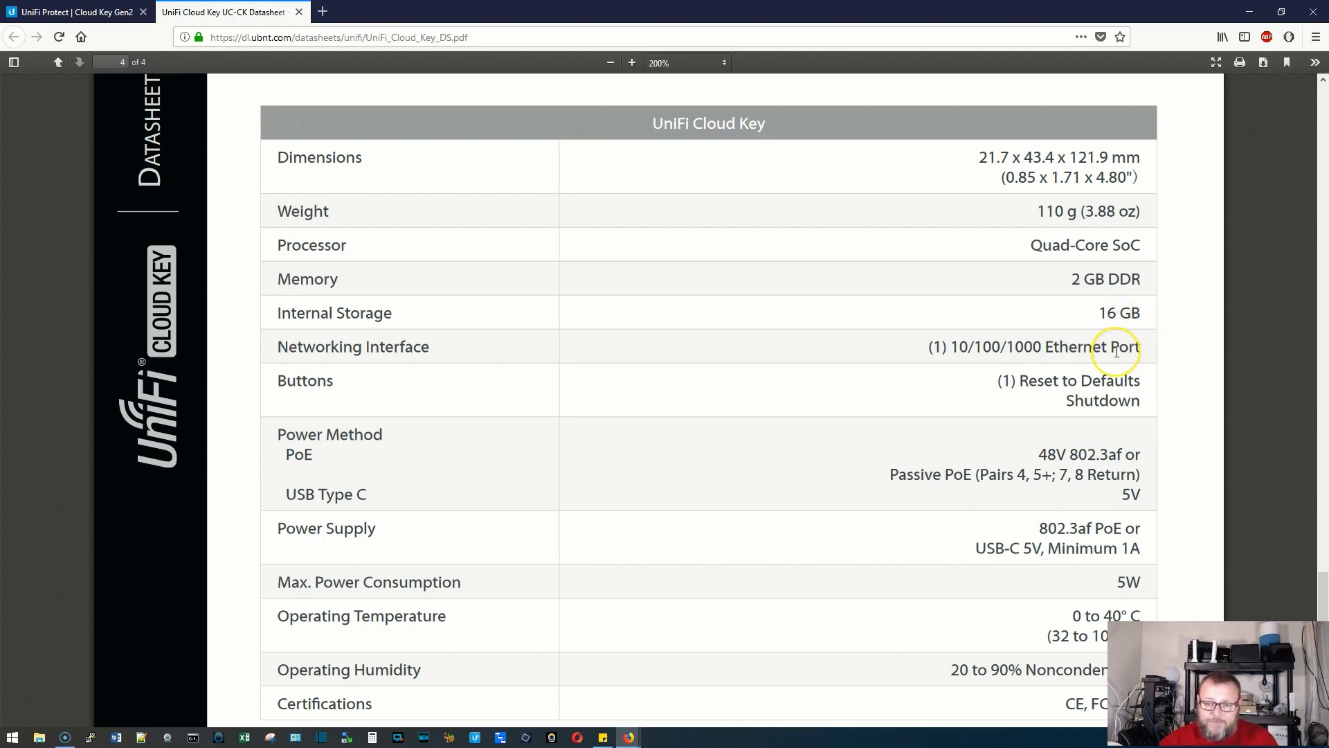
{"action": "scroll", "coordinate": [1117, 352], "scroll_direction": "down", "scroll_amount": 2}
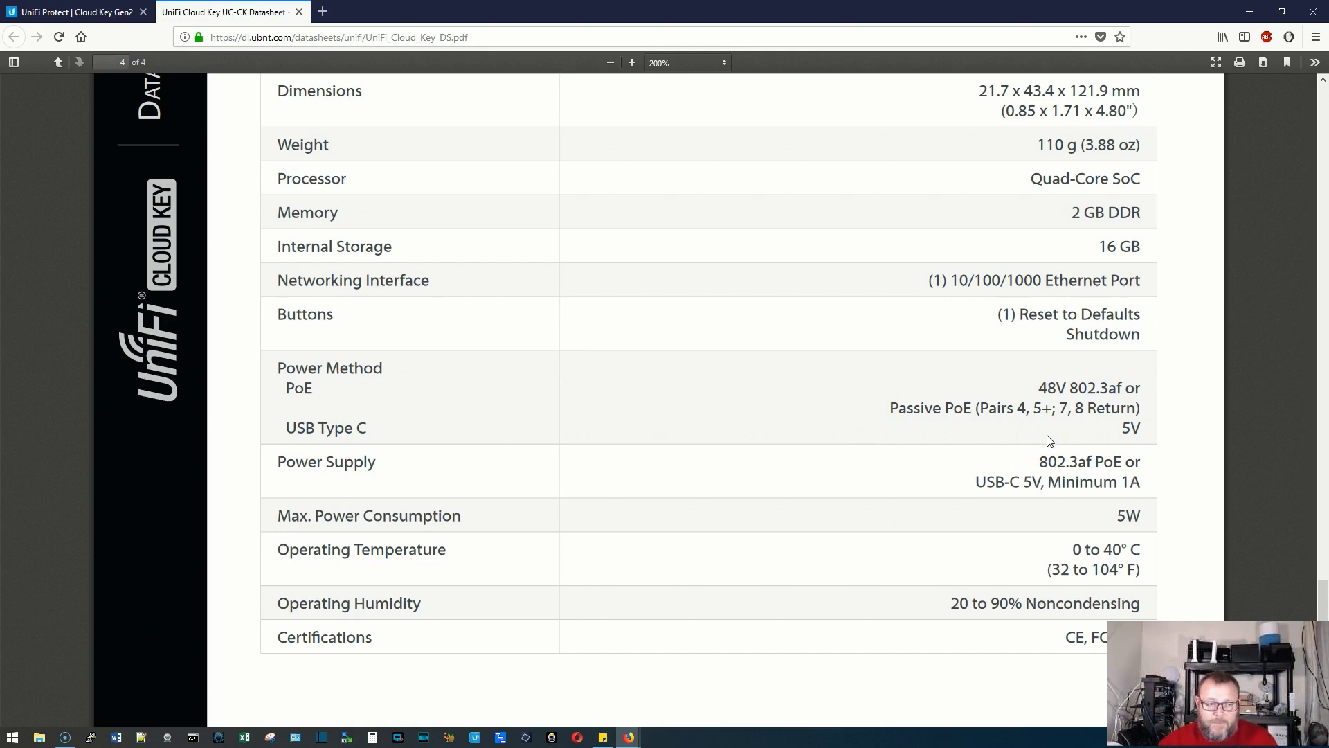
{"action": "scroll", "coordinate": [1049, 441], "scroll_direction": "down", "scroll_amount": 1}
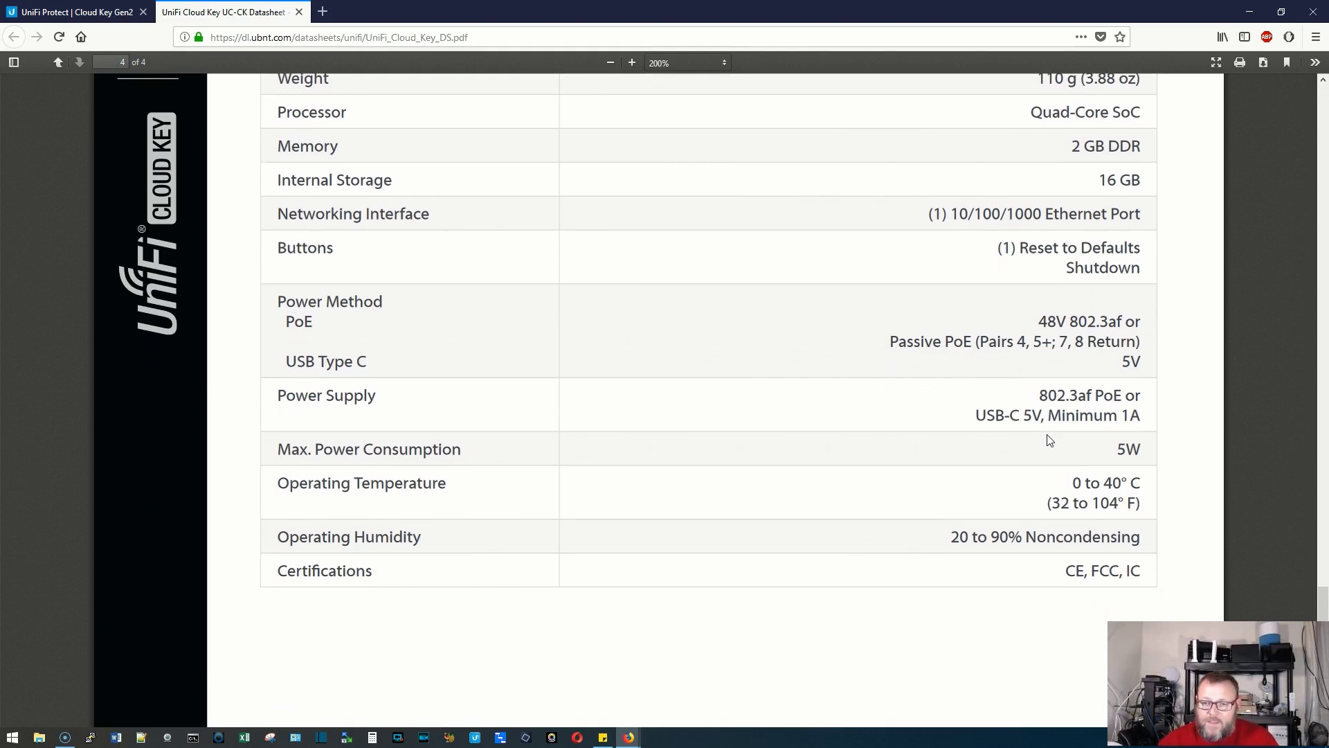
{"action": "scroll", "coordinate": [1049, 441], "scroll_direction": "down", "scroll_amount": 7}
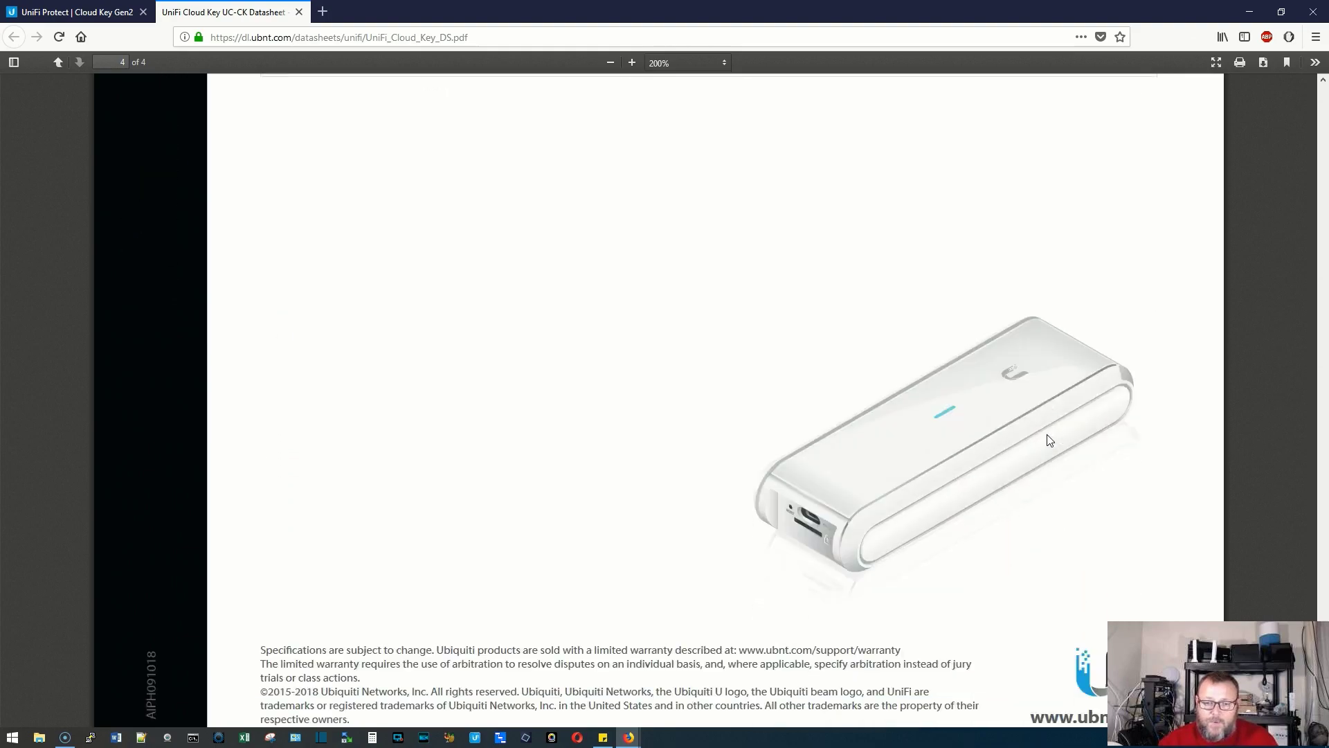
Scroll back up to the datasheet cover, then go to the Cloud Key Gen2 product page
{"action": "scroll", "coordinate": [1049, 441], "scroll_direction": "up", "scroll_amount": 20}
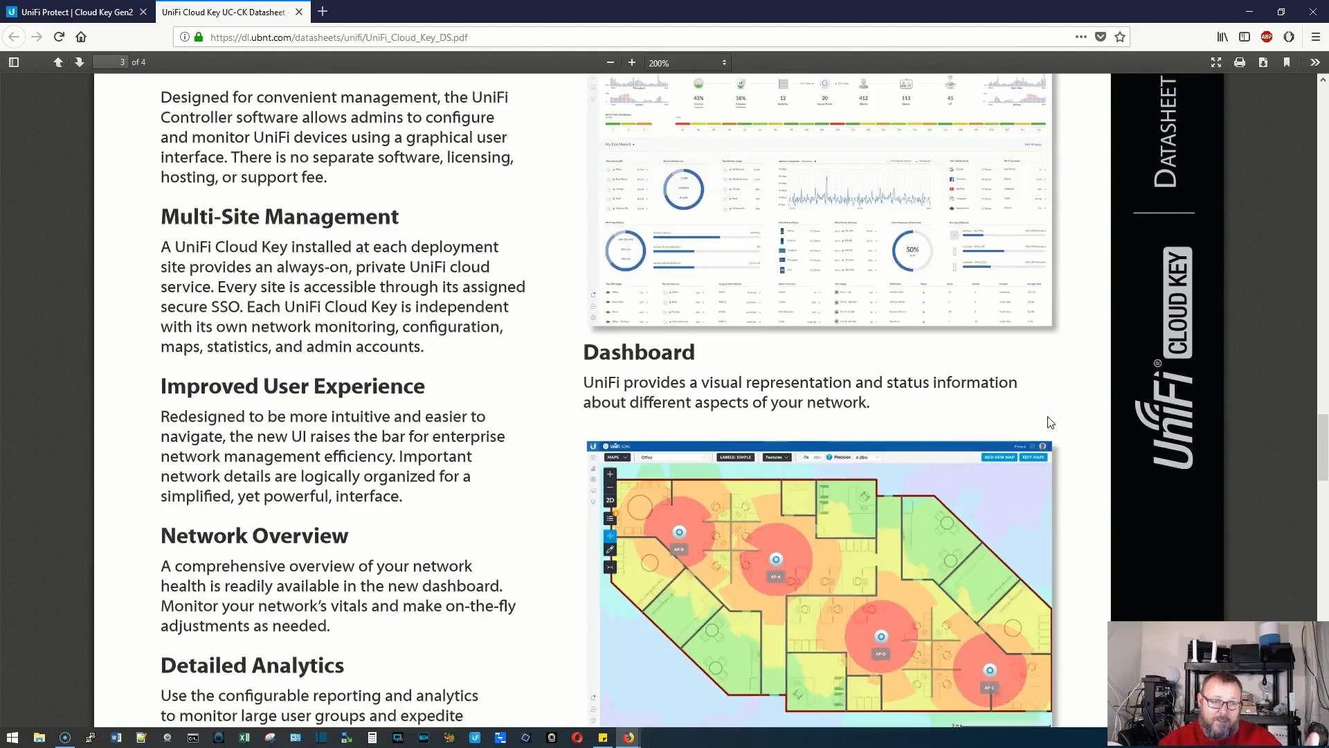
{"action": "scroll", "coordinate": [1050, 423], "scroll_direction": "up", "scroll_amount": 19}
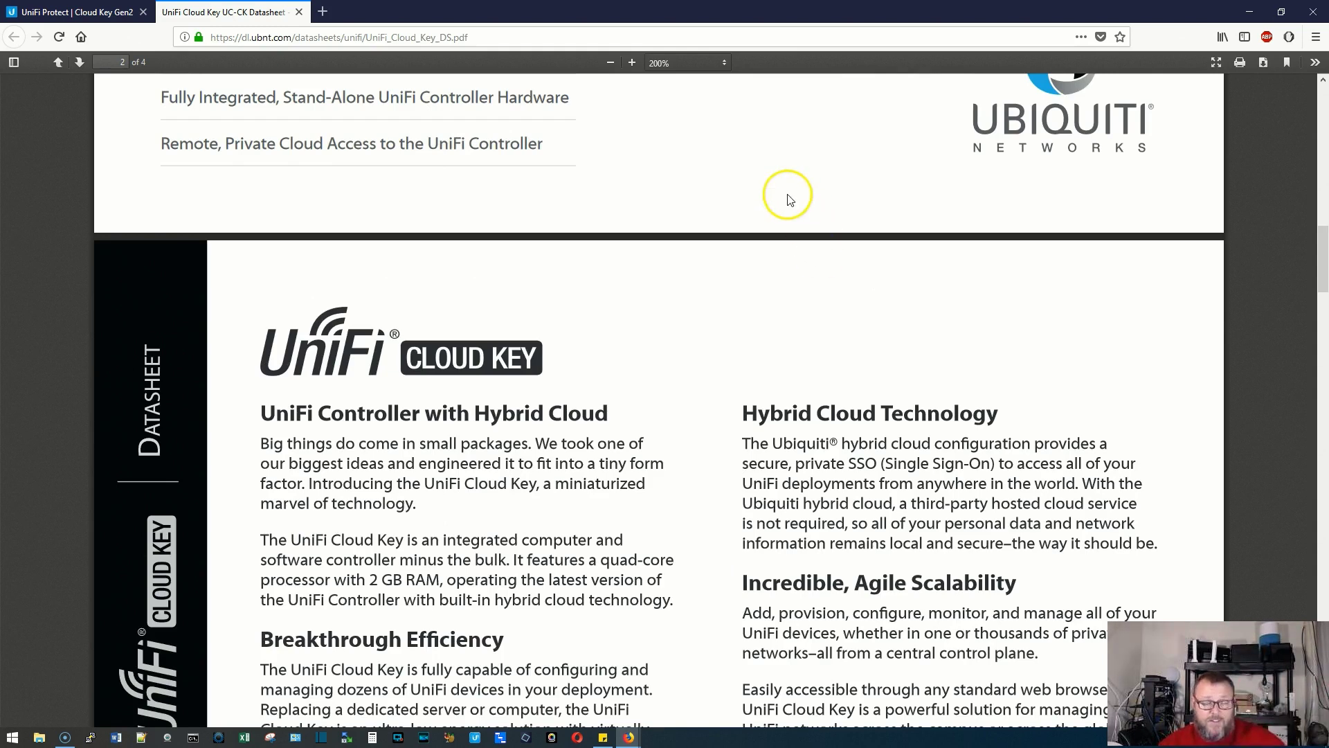
{"action": "scroll", "coordinate": [678, 220], "scroll_direction": "up", "scroll_amount": 7}
{"action": "scroll", "coordinate": [678, 220], "scroll_direction": "up", "scroll_amount": 6}
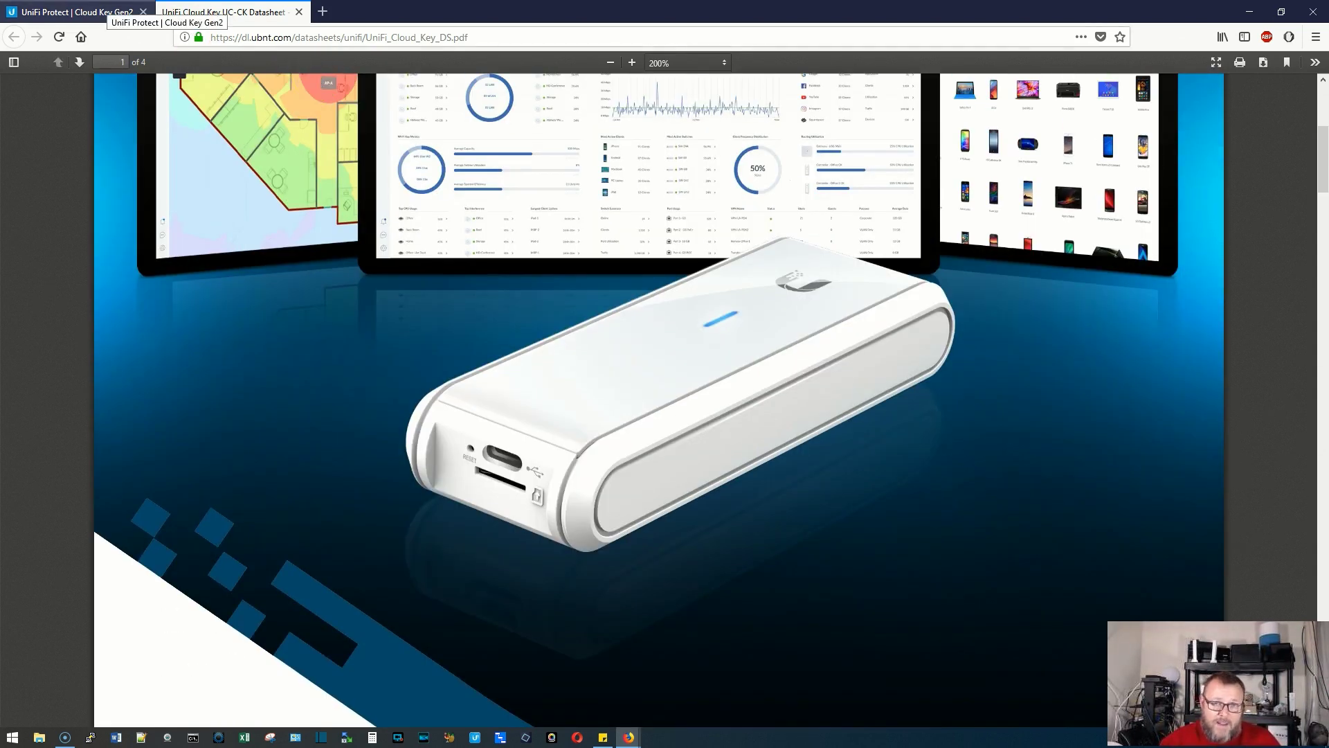
{"action": "left_click", "coordinate": [103, 12]}
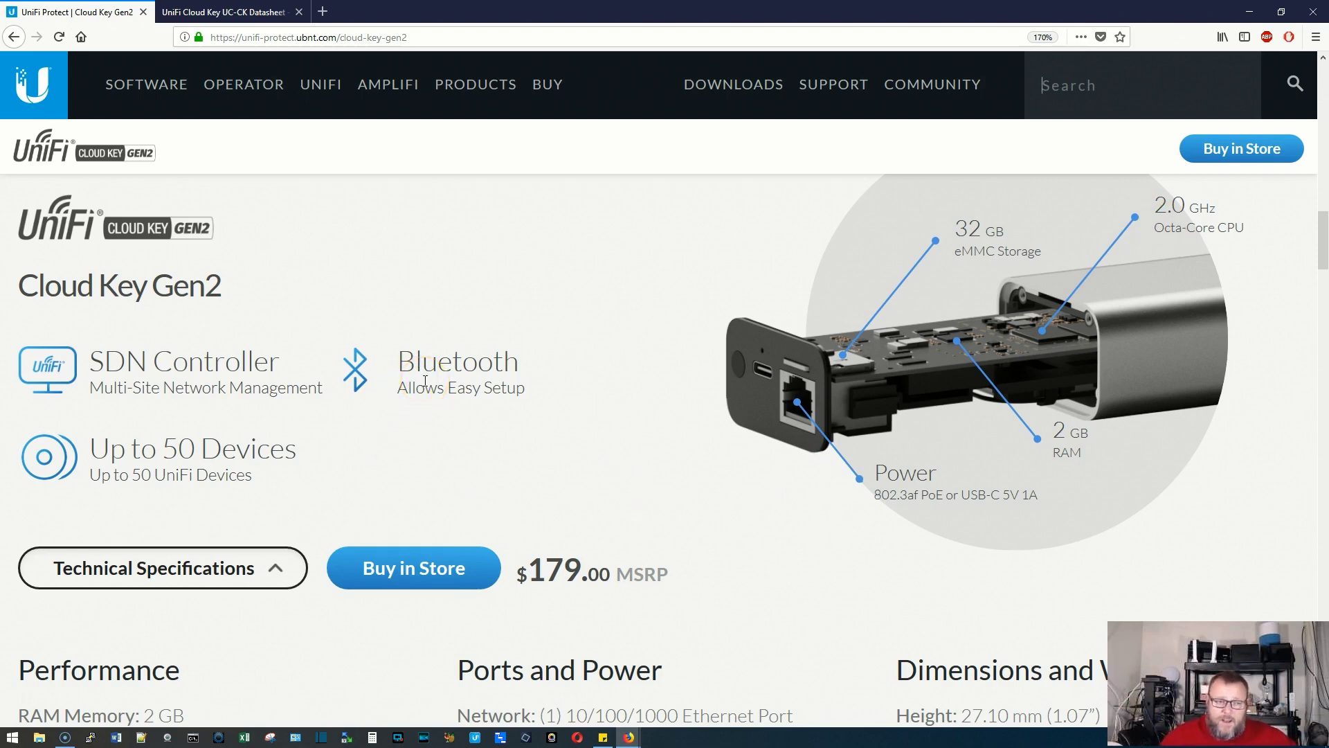
Highlight the 'Up to 50 Devices' heading, then scroll down to the Gen2 Technical Specifications
{"action": "left_click_drag", "start_coordinate": [92, 450], "coordinate": [319, 464]}
{"action": "left_click", "coordinate": [326, 462]}
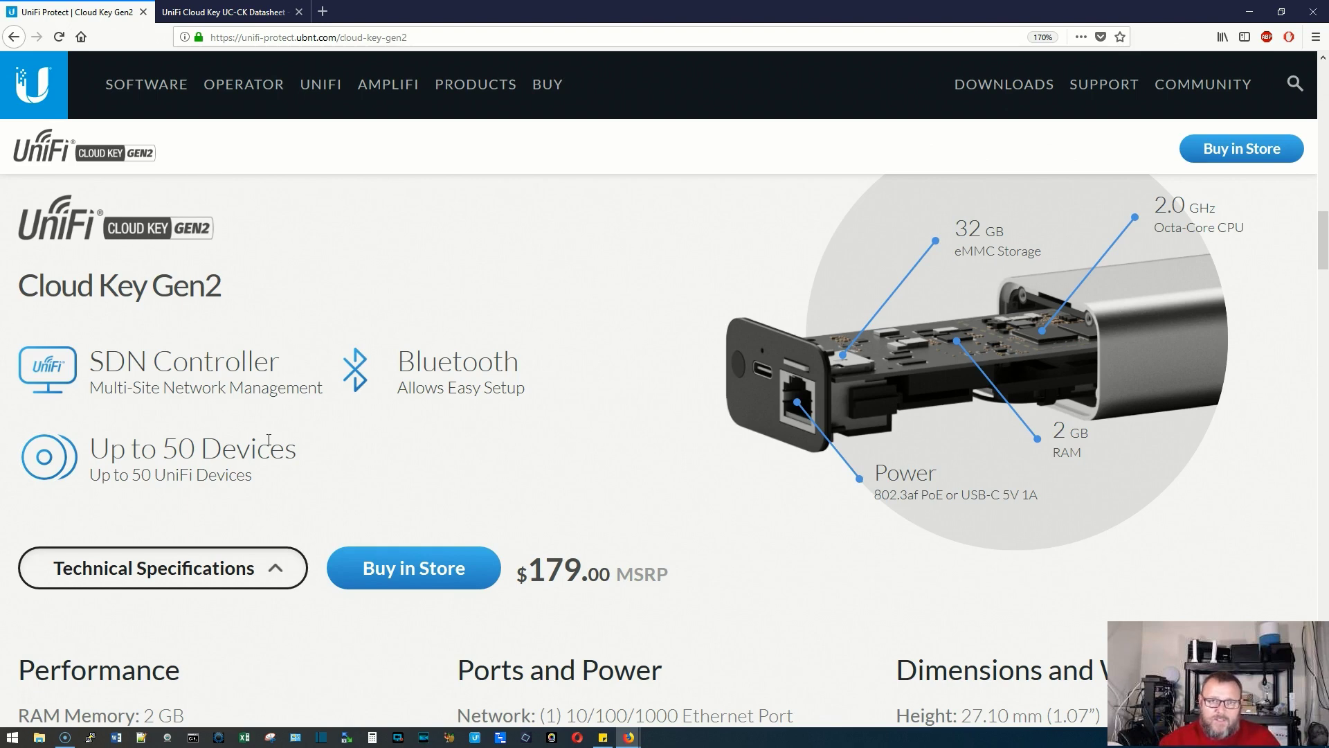
{"action": "left_click", "coordinate": [75, 459]}
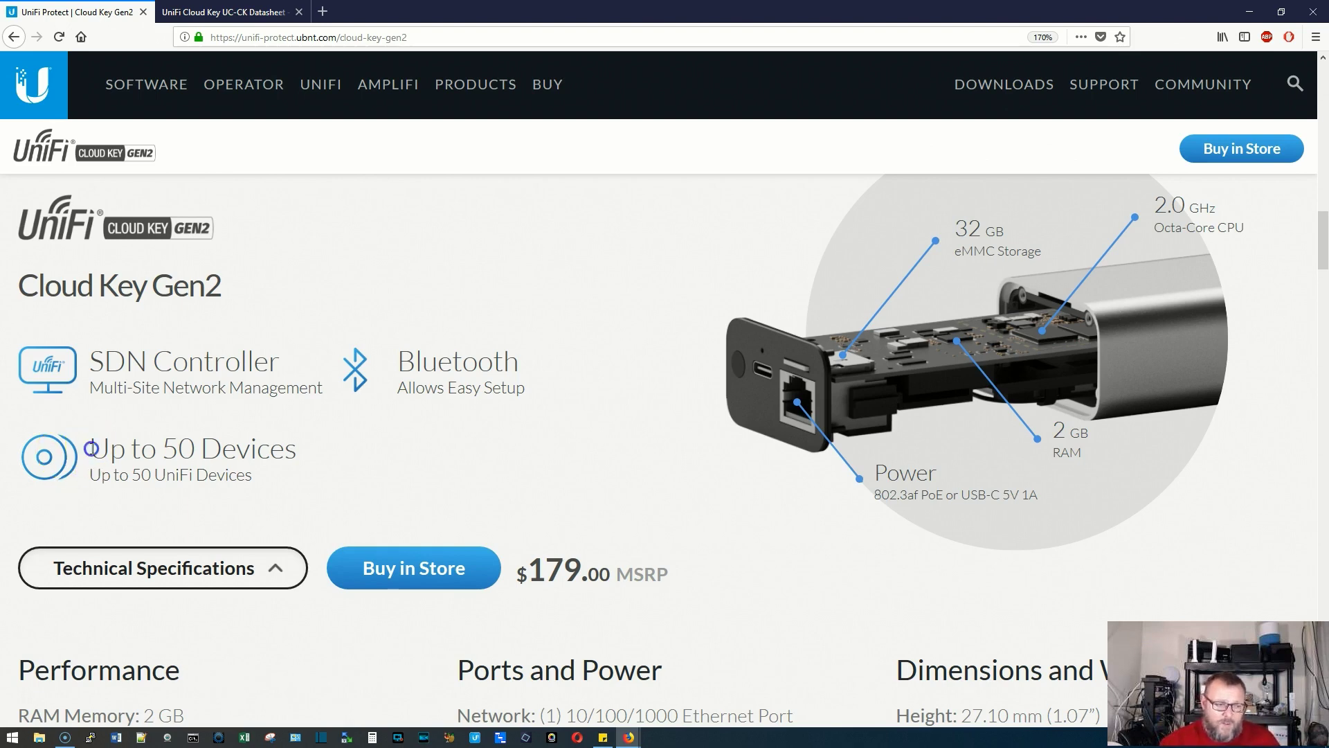
{"action": "left_click_drag", "start_coordinate": [91, 448], "coordinate": [291, 450]}
{"action": "left_click", "coordinate": [323, 454]}
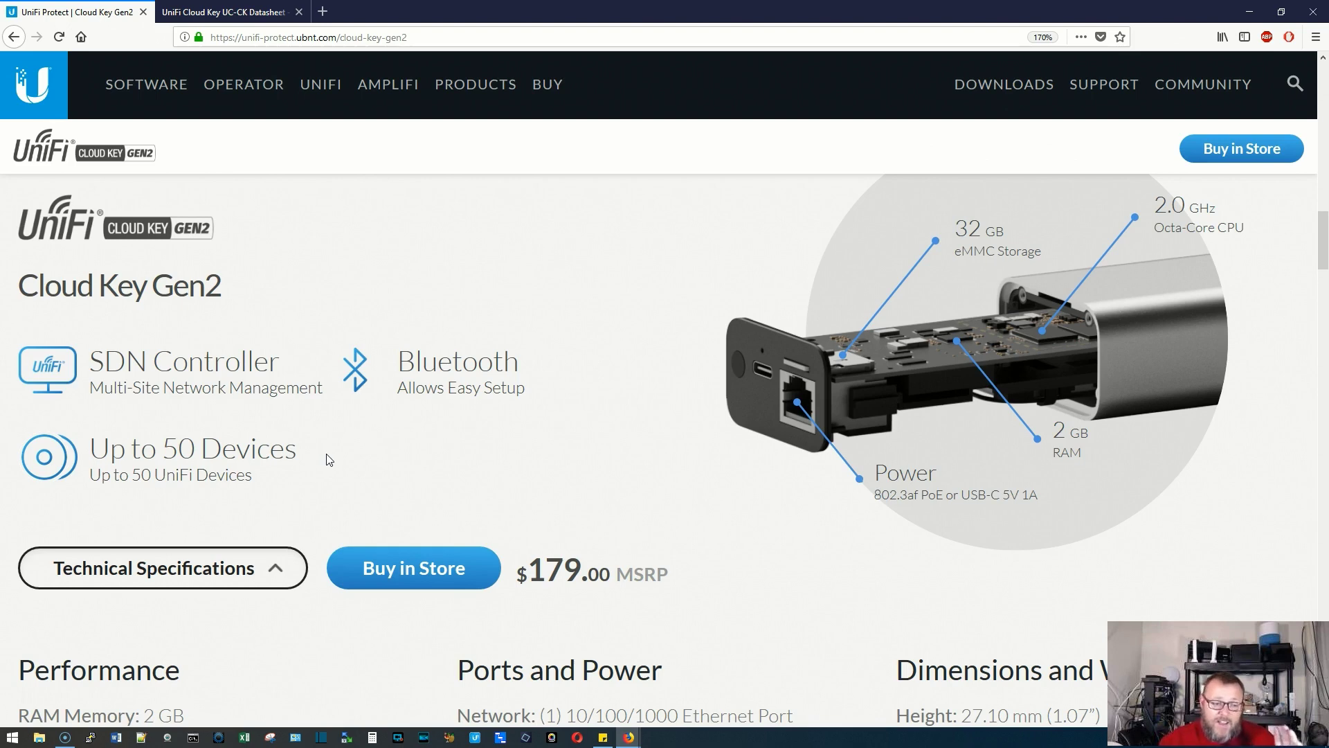
{"action": "scroll", "coordinate": [327, 459], "scroll_direction": "down", "scroll_amount": 4}
{"action": "left_click", "coordinate": [337, 454]}
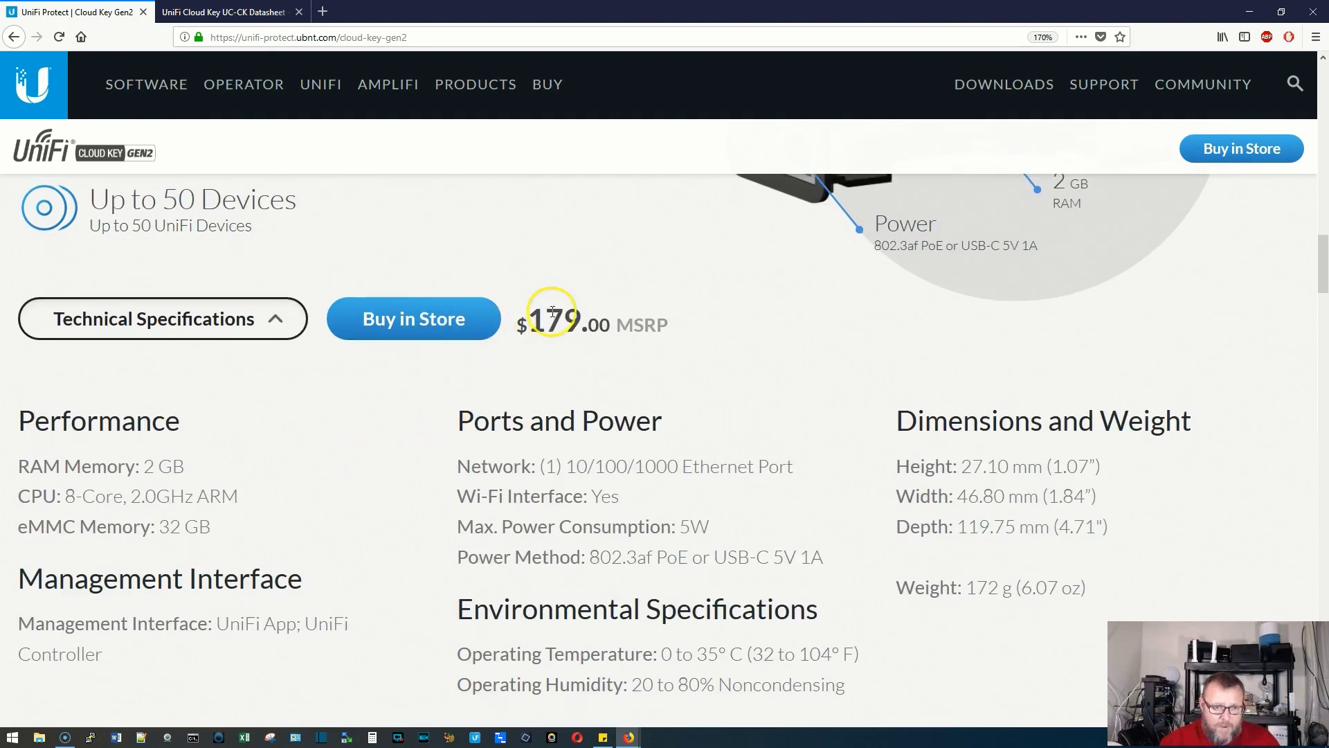
{"action": "left_click_drag", "start_coordinate": [546, 320], "coordinate": [599, 326]}
{"action": "left_click", "coordinate": [616, 335]}
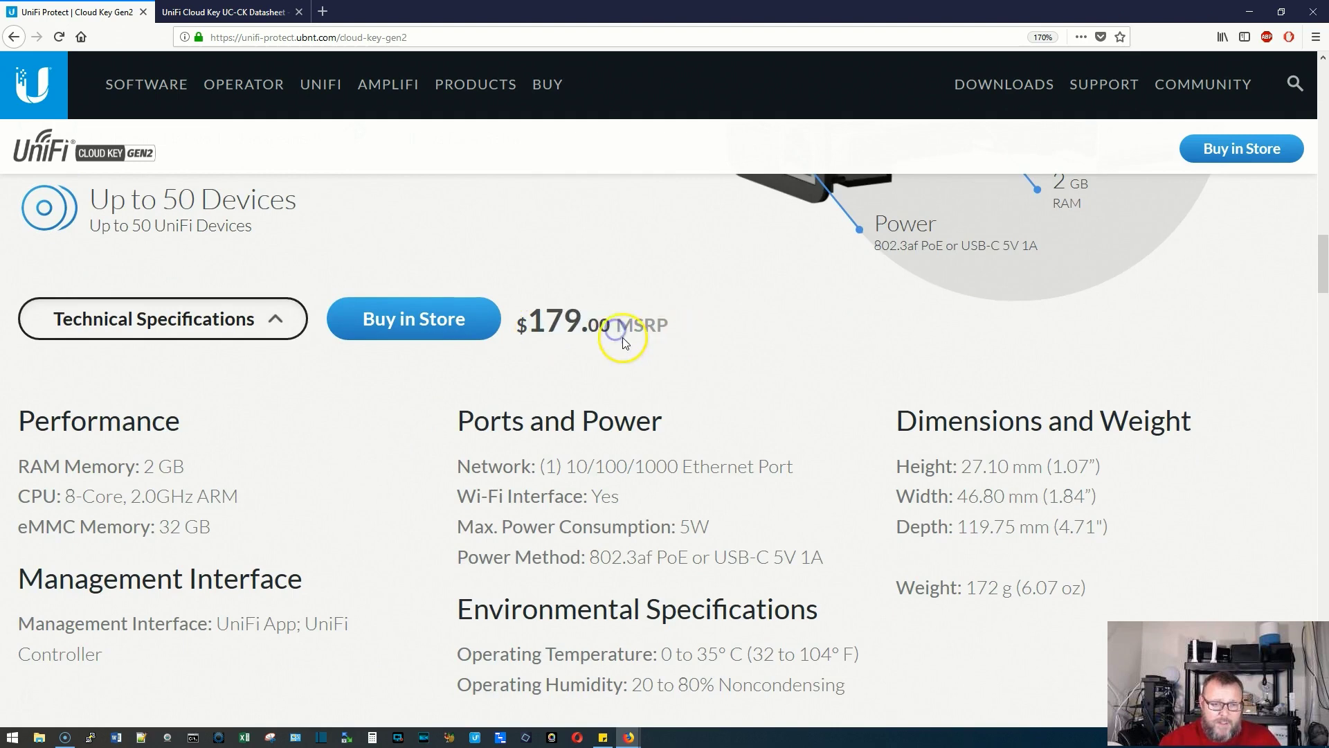
{"action": "scroll", "coordinate": [378, 433], "scroll_direction": "down", "scroll_amount": 2}
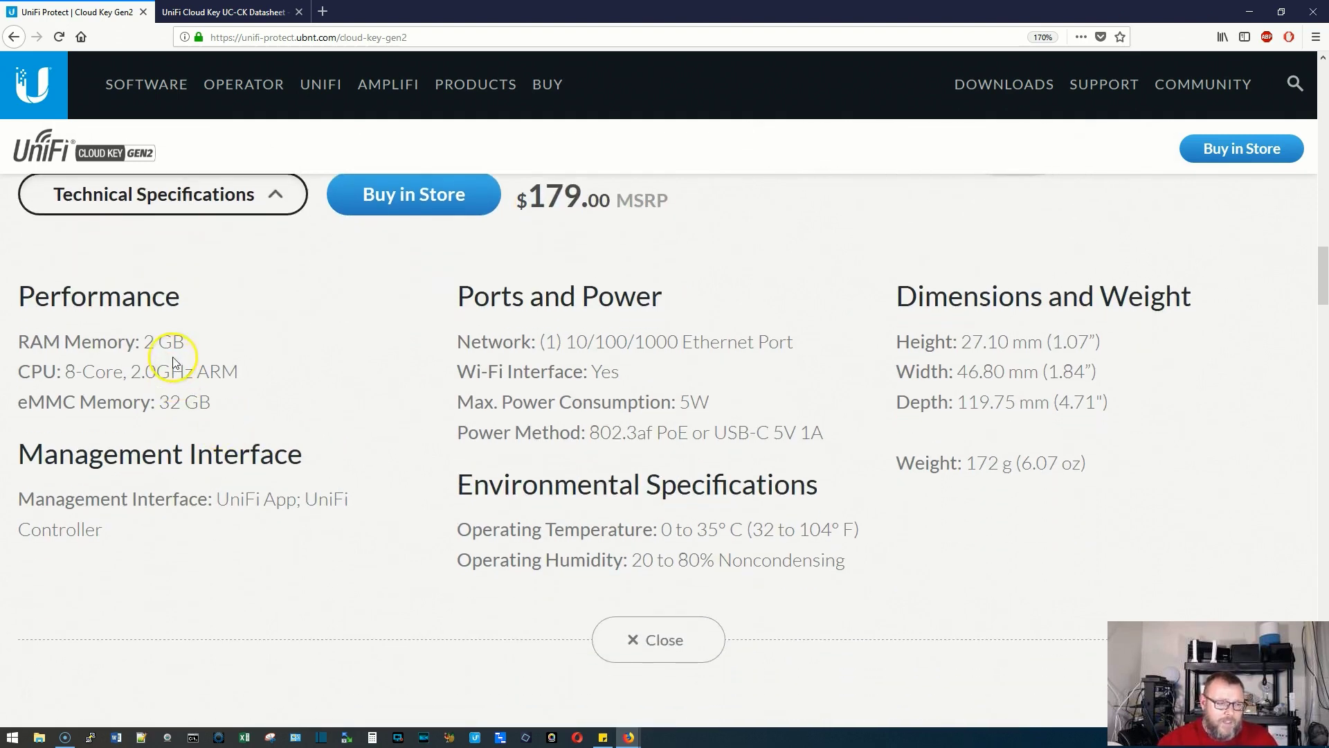
{"action": "left_click_drag", "start_coordinate": [146, 344], "coordinate": [193, 347]}
{"action": "left_click", "coordinate": [193, 347]}
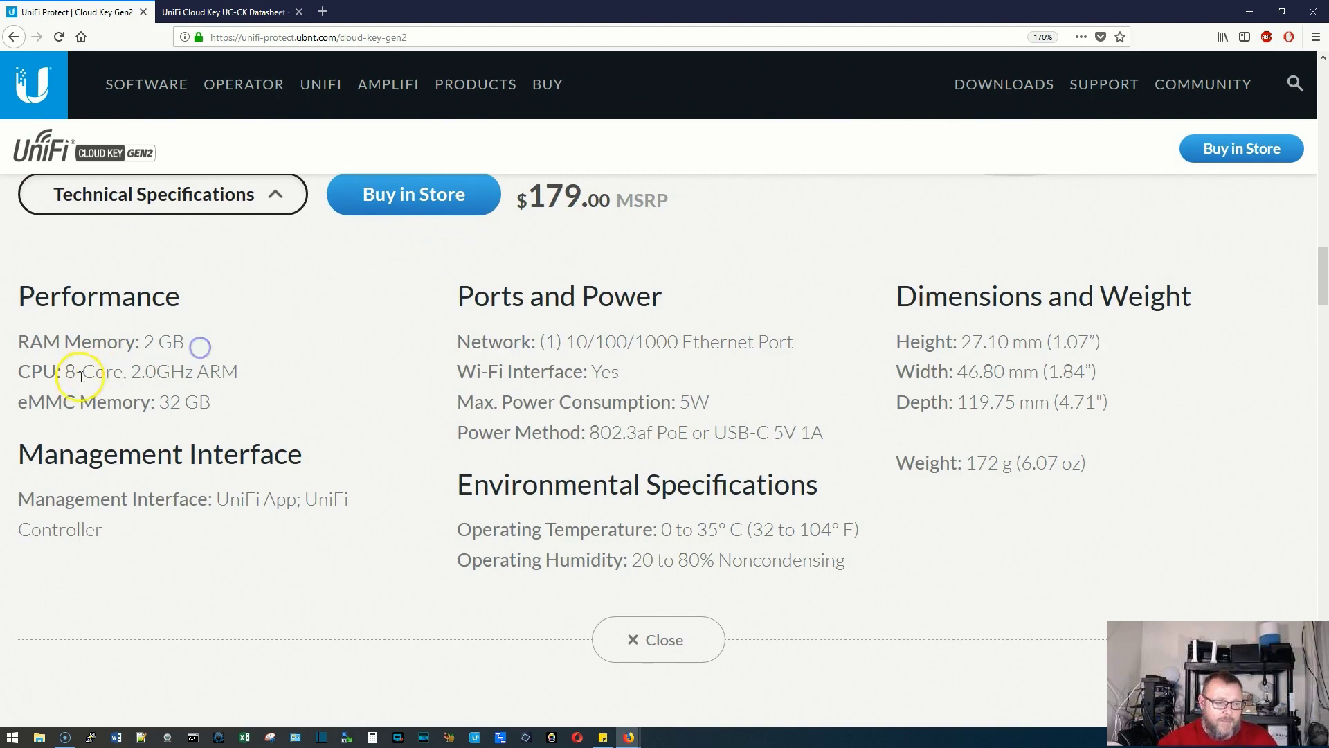
{"action": "left_click_drag", "start_coordinate": [66, 372], "coordinate": [232, 368]}
{"action": "left_click", "coordinate": [135, 370]}
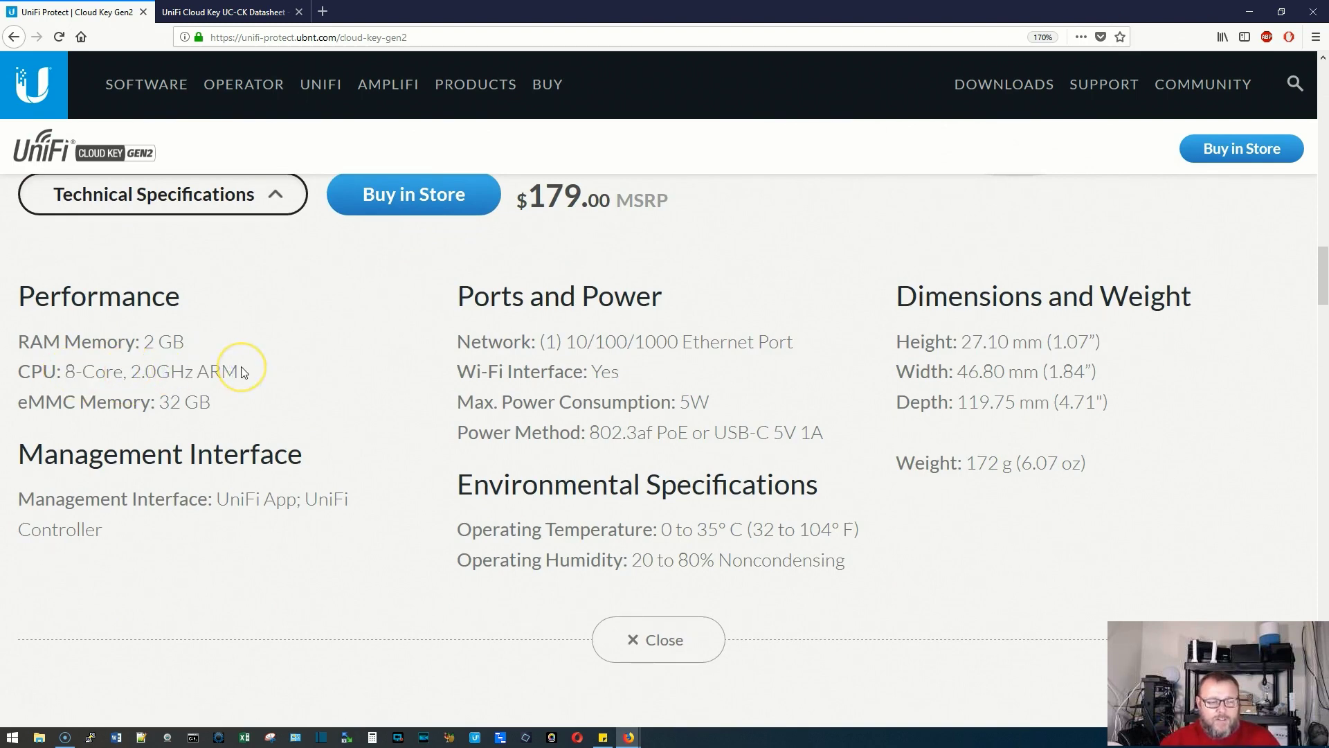
{"action": "mouse_move", "coordinate": [252, 387]}
{"action": "left_mouse_down"}
{"action": "mouse_move", "coordinate": [261, 401]}
{"action": "mouse_move", "coordinate": [229, 408]}
{"action": "left_mouse_up"}
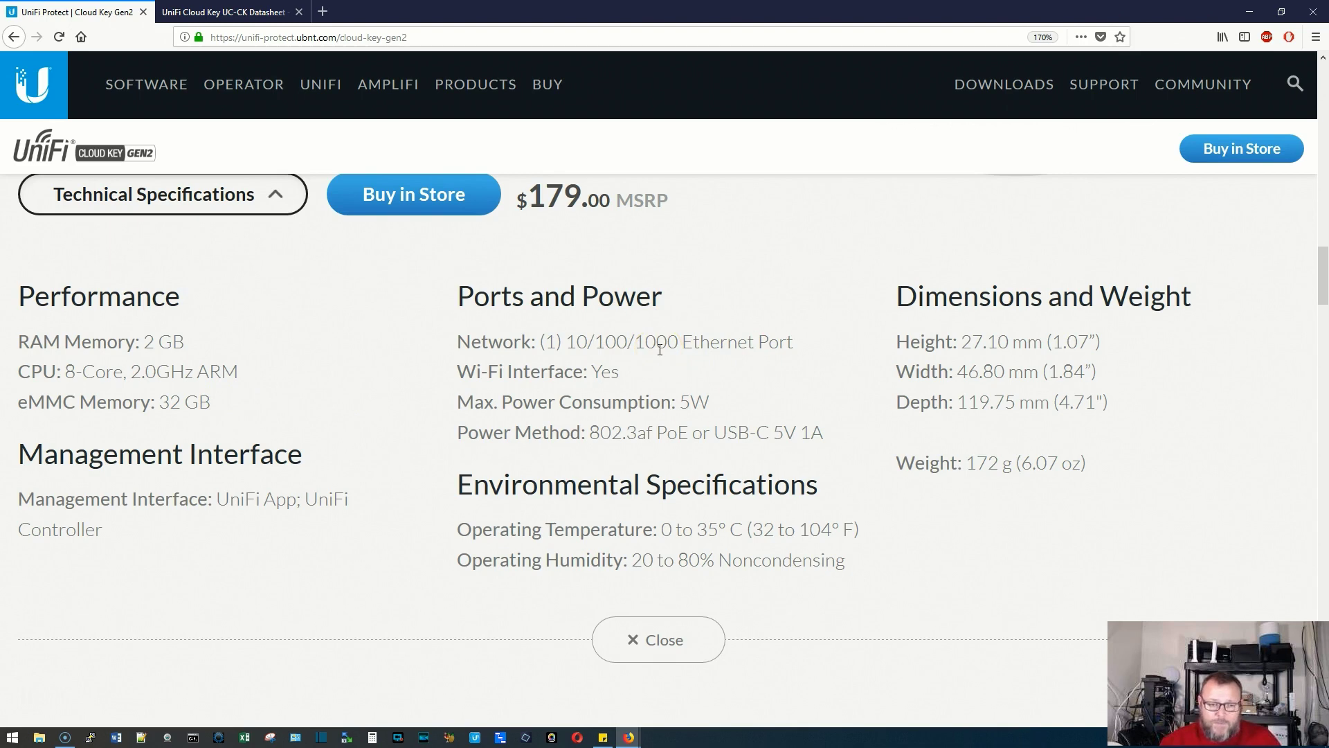
{"action": "scroll", "coordinate": [700, 434], "scroll_direction": "down", "scroll_amount": 2}
{"action": "scroll", "coordinate": [702, 435], "scroll_direction": "up", "scroll_amount": 2}
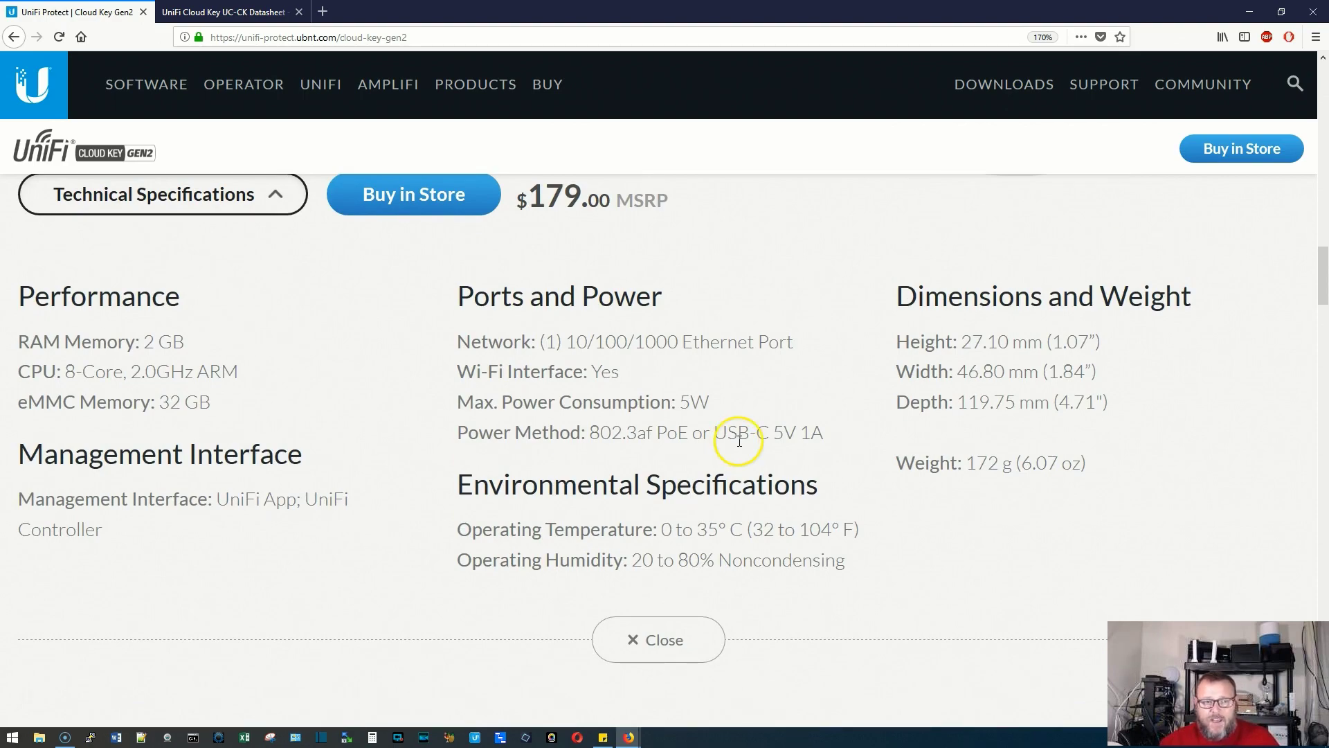
{"action": "scroll", "coordinate": [739, 440], "scroll_direction": "up", "scroll_amount": 5}
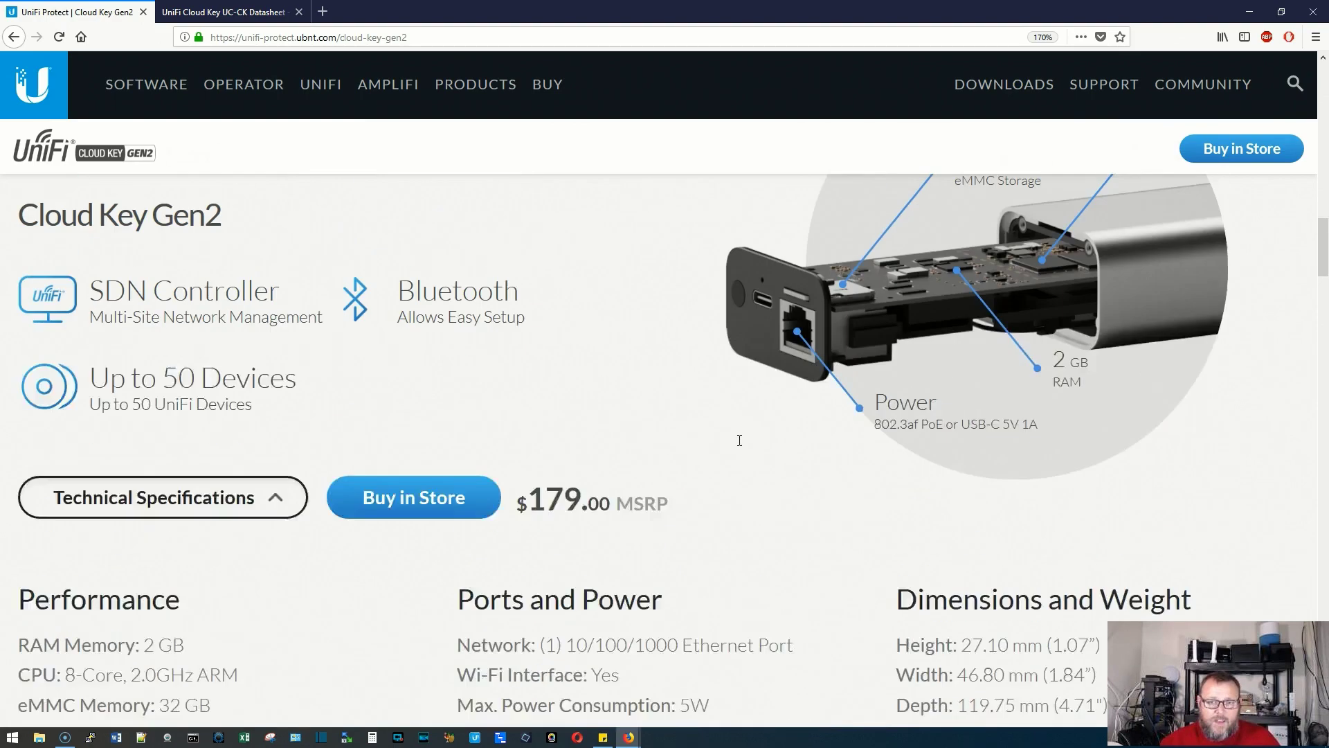
{"action": "scroll", "coordinate": [741, 446], "scroll_direction": "down", "scroll_amount": 3}
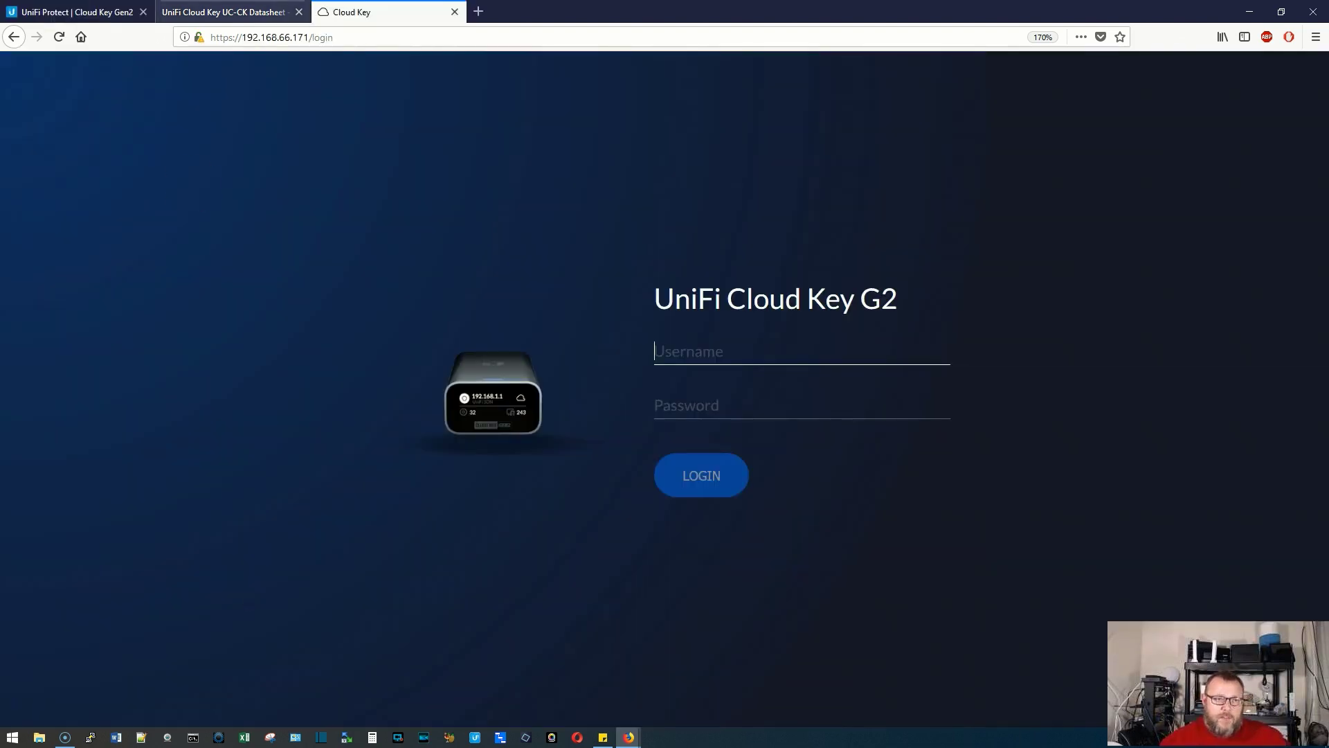
Remove '/login' from the Cloud Key URL, load its root page, and open the Cloud Key G2 settings sign-in
{"action": "left_click_drag", "start_coordinate": [307, 39], "coordinate": [424, 41]}
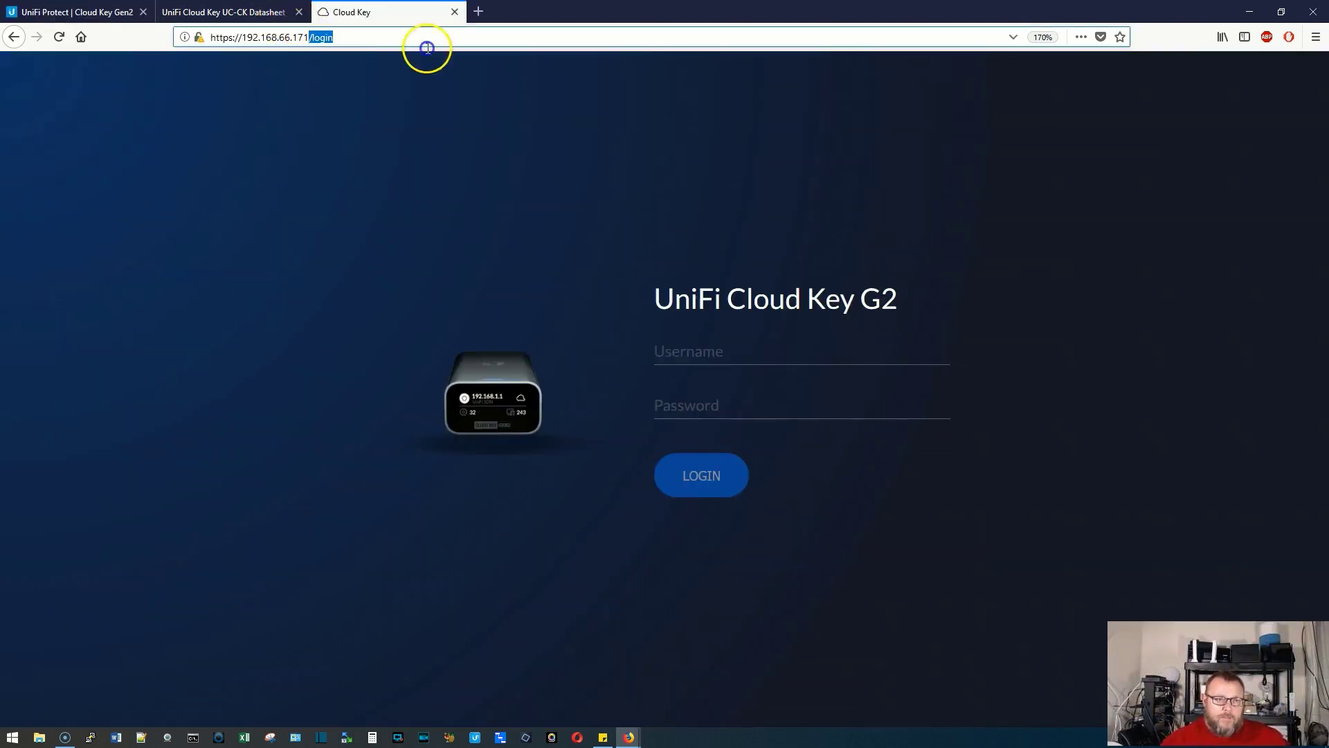
{"action": "key", "text": "Delete"}
{"action": "key", "text": "Return"}
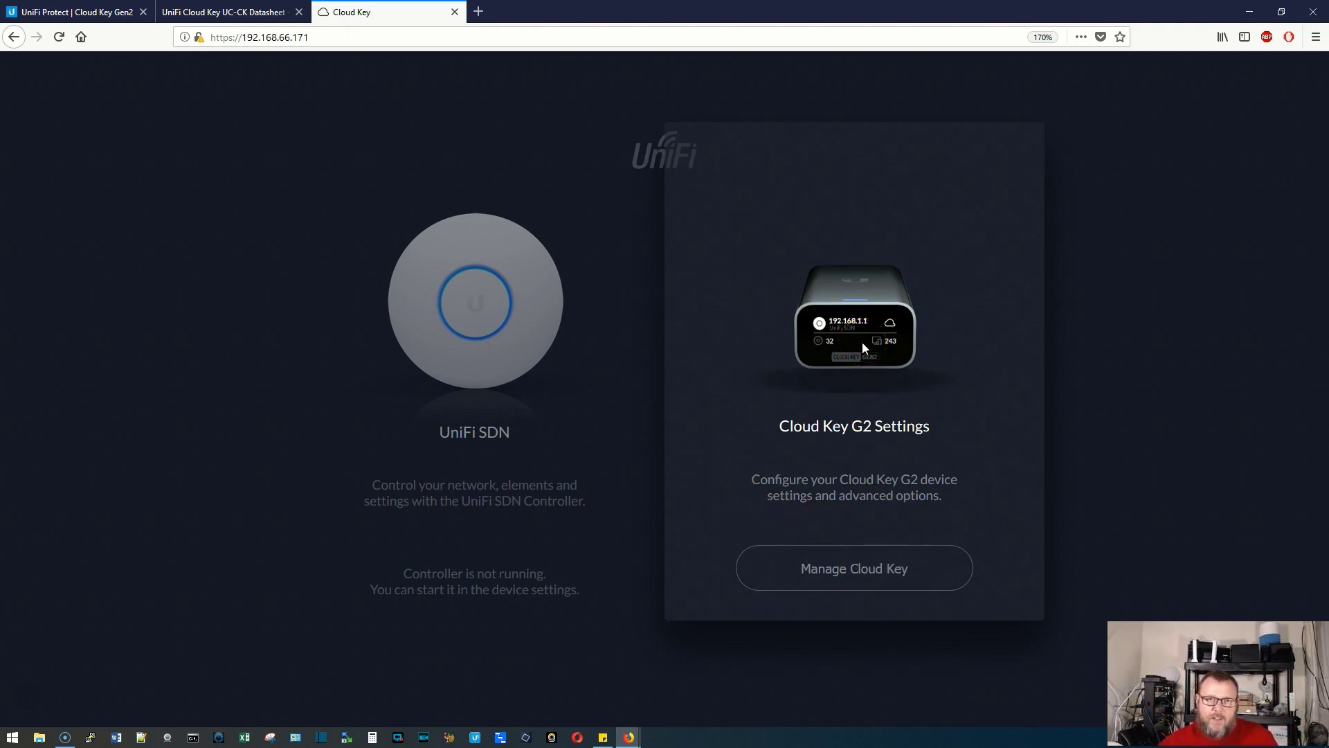
{"action": "left_click", "coordinate": [829, 576]}
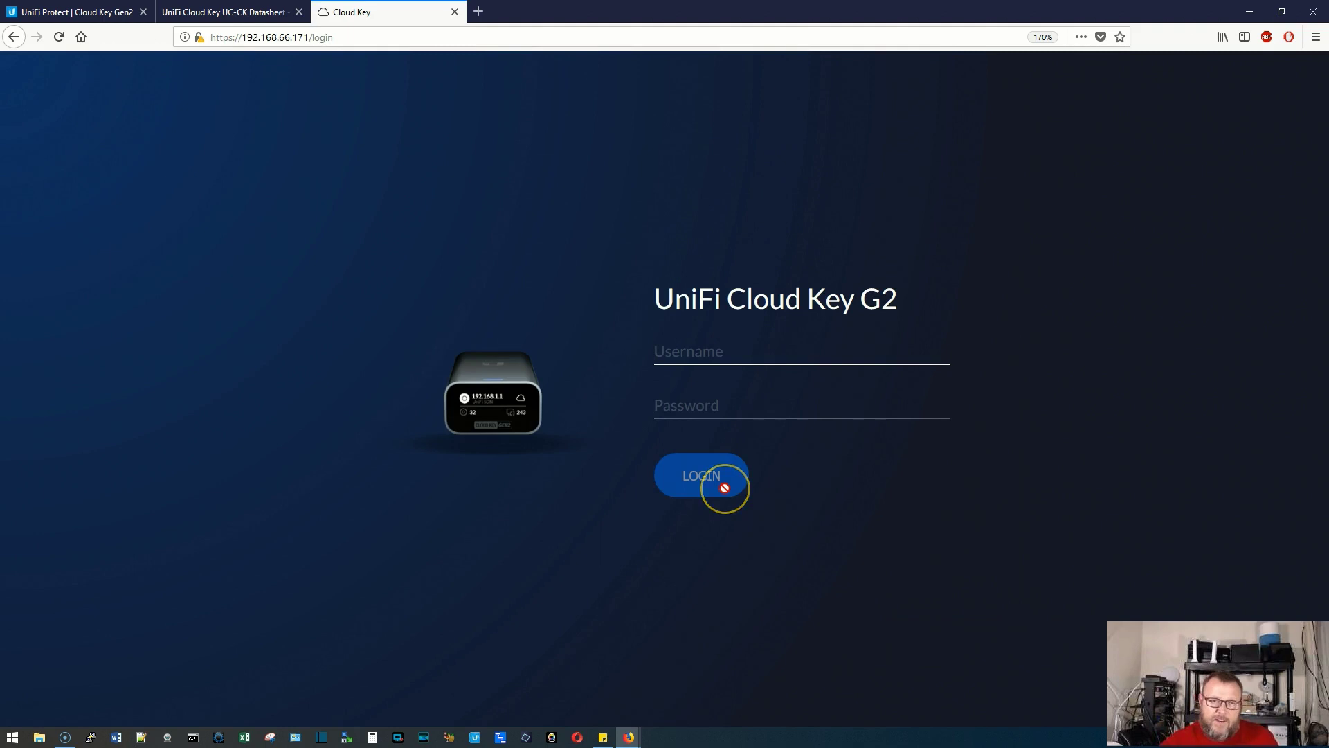
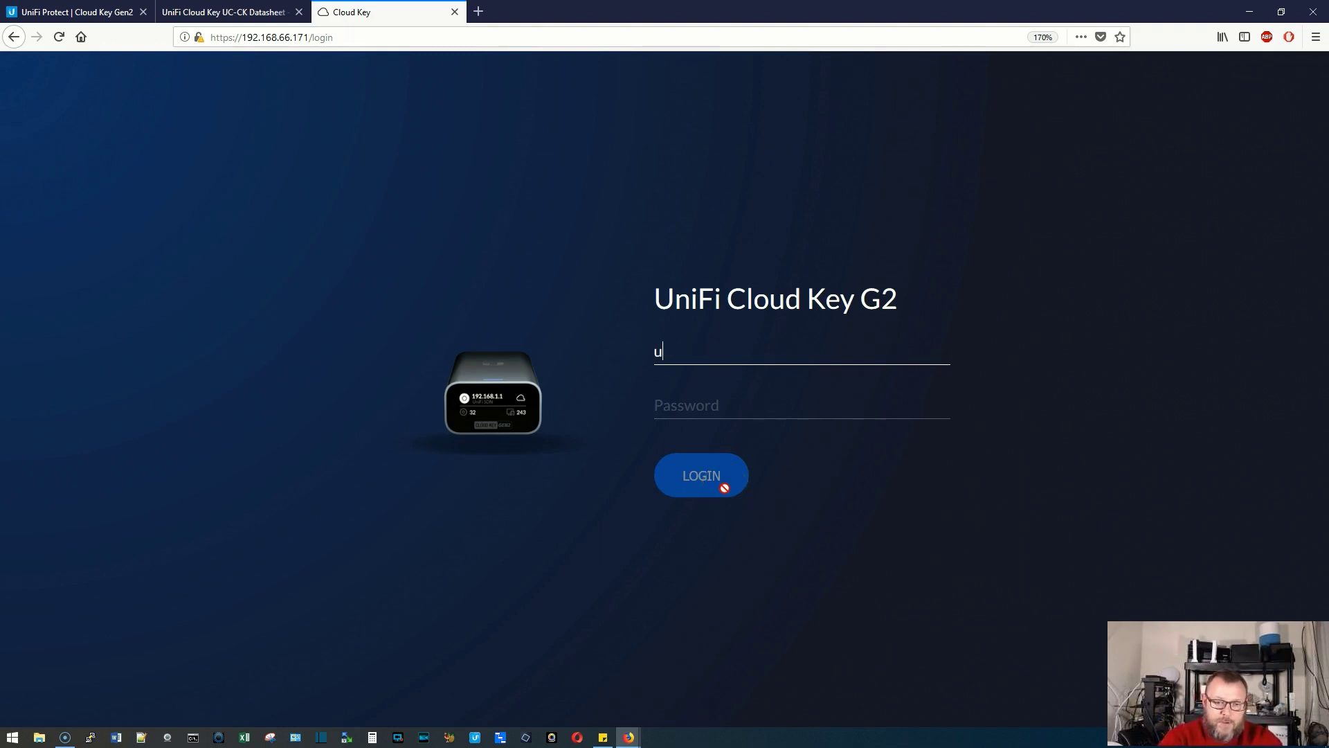
Sign in with the Cloud Key username and password, then view System Stats: 5% CPU, 37°, 30% memory
{"action": "key", "text": "Tab"}
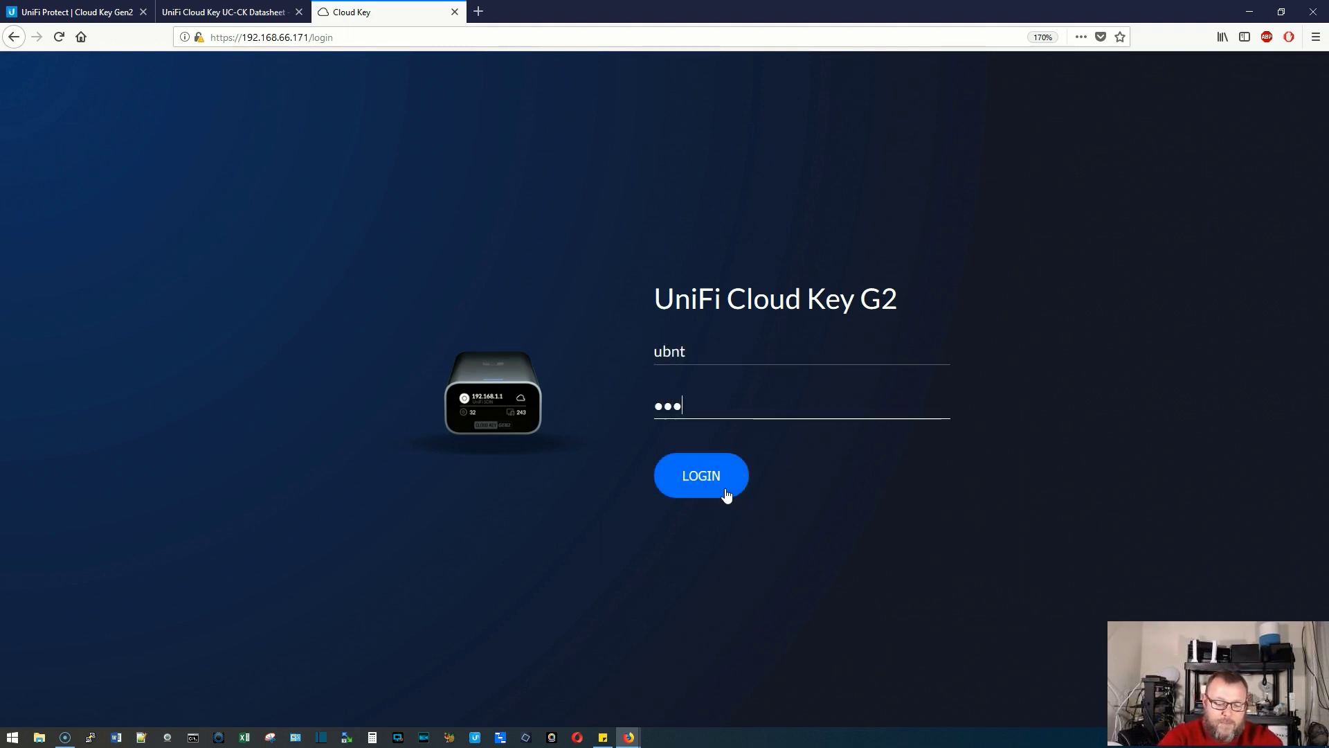
{"action": "key", "text": "Return"}
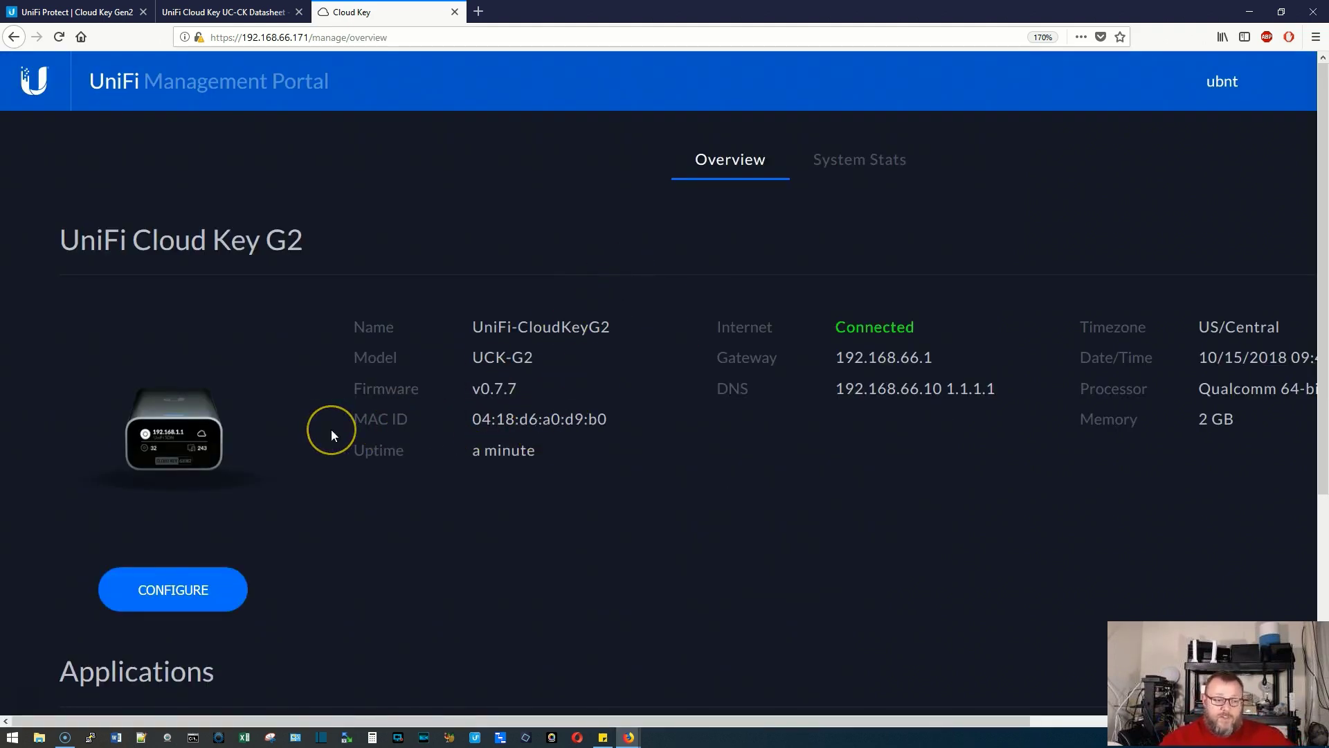
{"action": "mouse_move", "coordinate": [287, 720]}
{"action": "left_mouse_down"}
{"action": "mouse_move", "coordinate": [556, 724]}
{"action": "mouse_move", "coordinate": [274, 724]}
{"action": "left_mouse_up"}
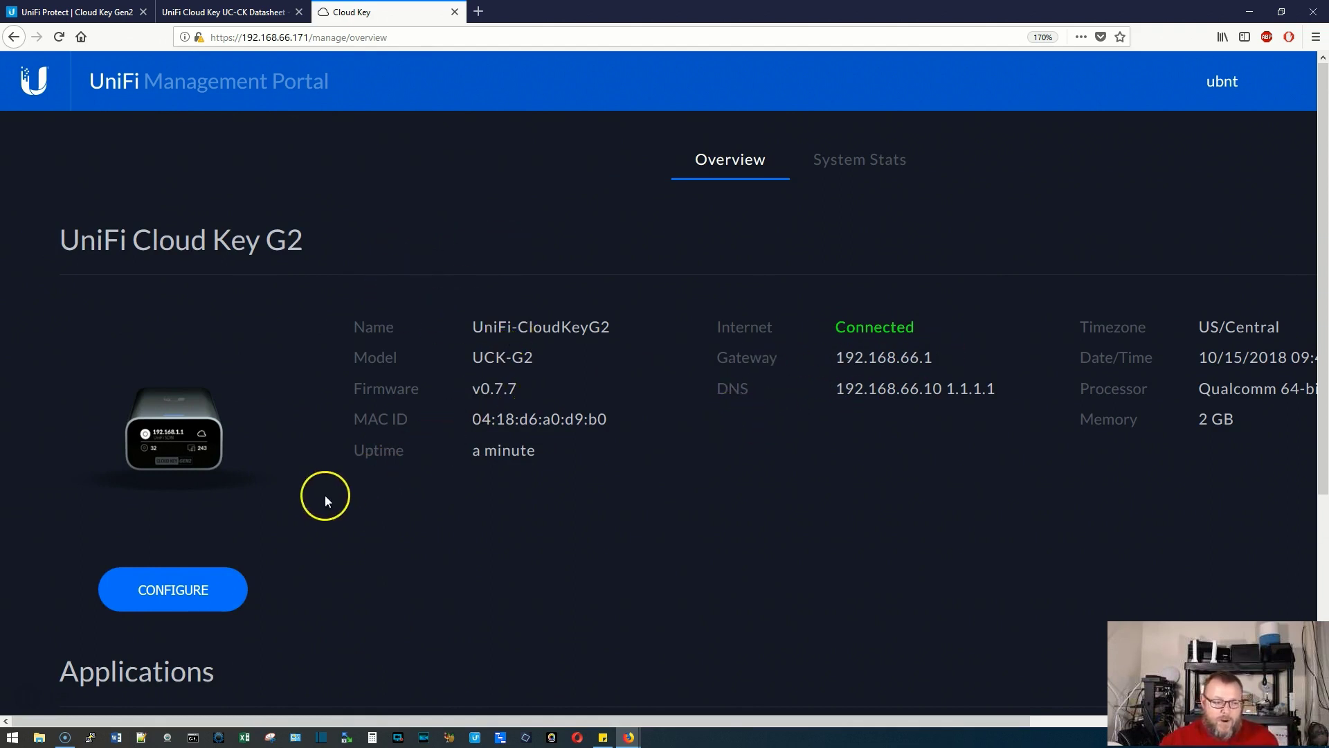
{"action": "left_click", "coordinate": [839, 180]}
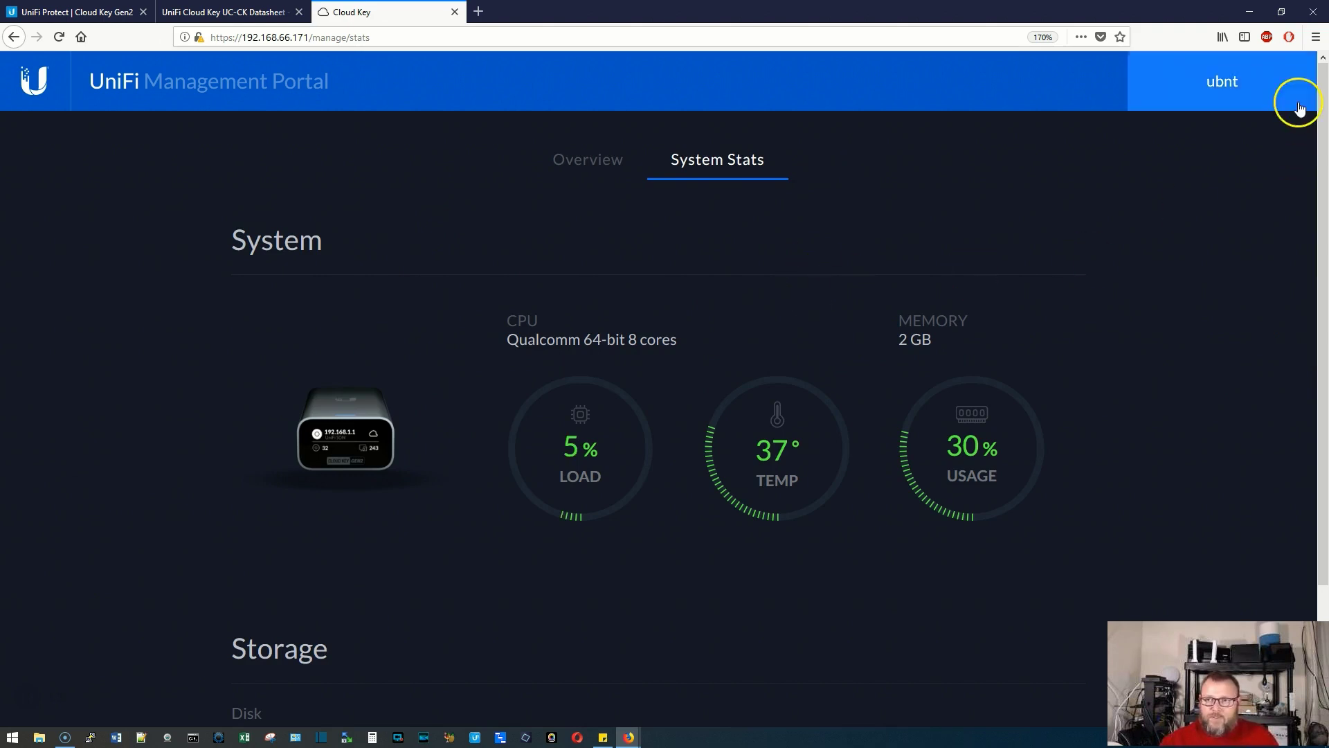
Open and dismiss the account menu, then scroll down to the Storage usage and back up
{"action": "left_click", "coordinate": [1249, 89]}
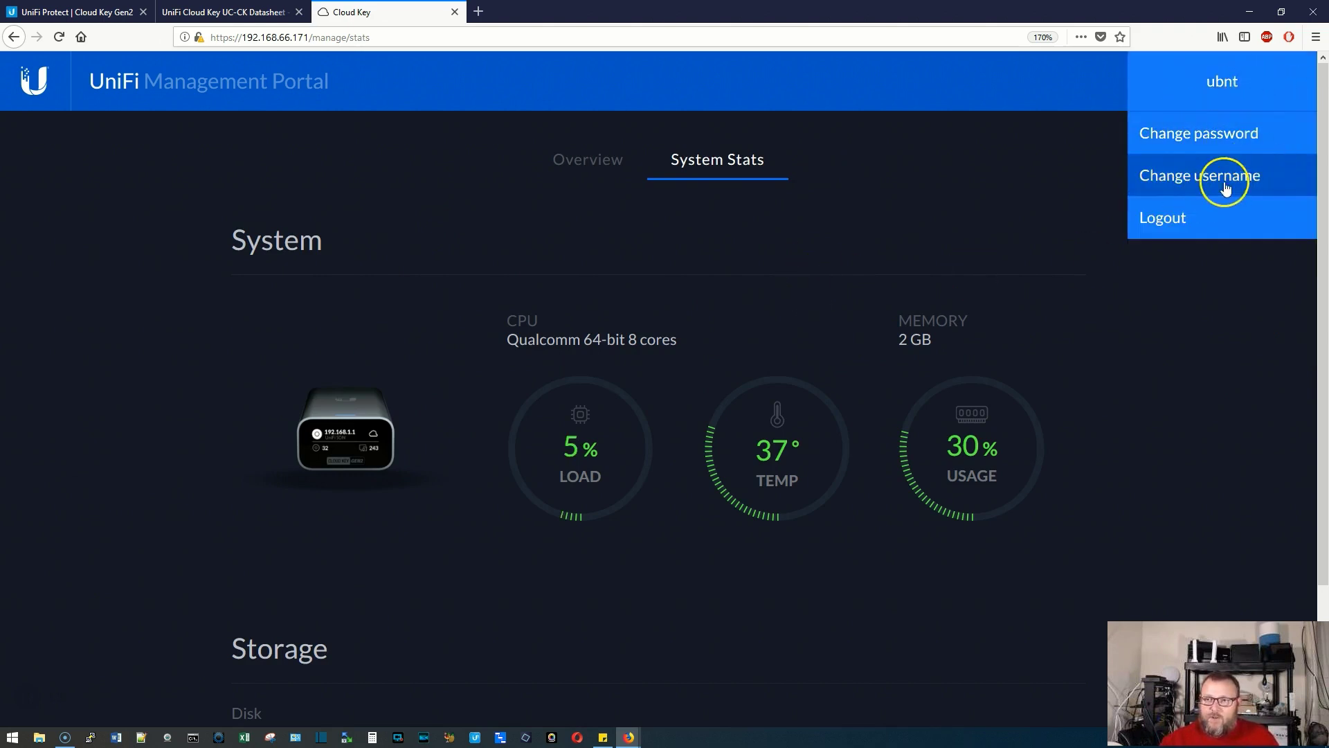
{"action": "left_click", "coordinate": [1171, 407]}
{"action": "left_click", "coordinate": [579, 460]}
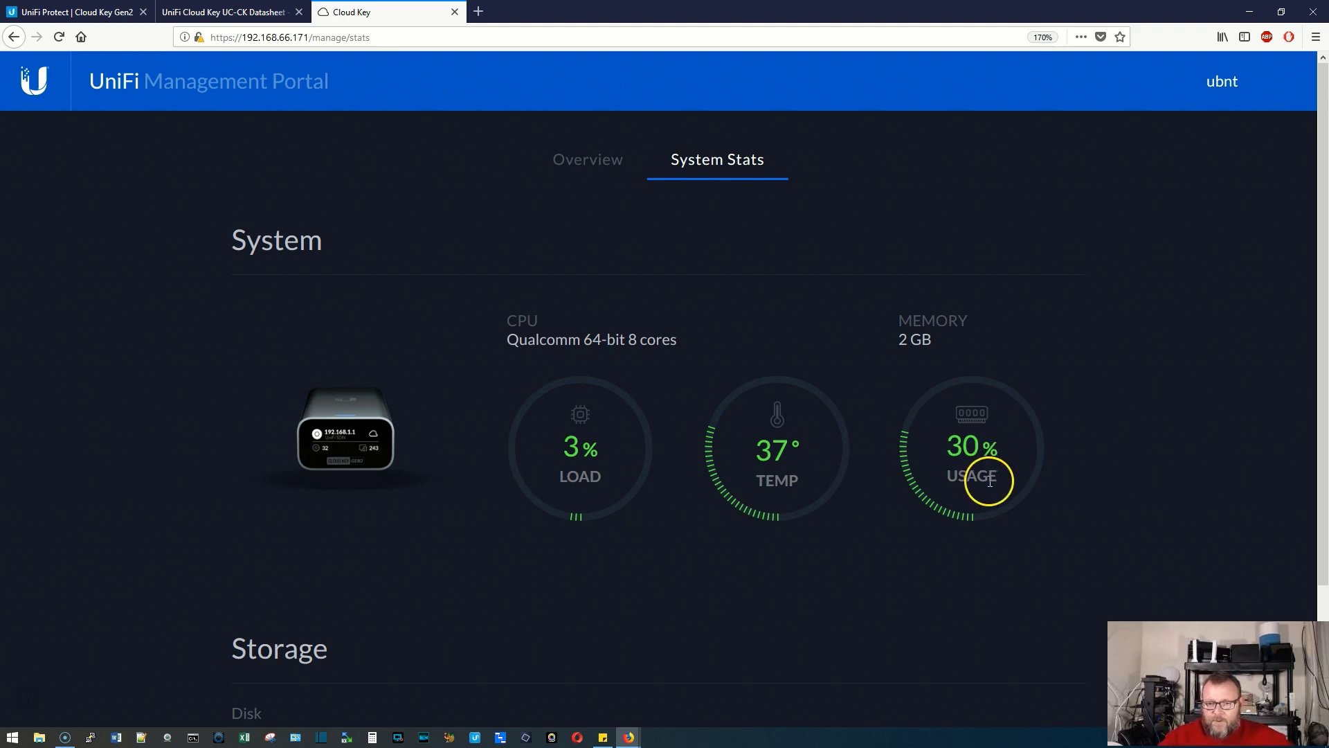
{"action": "scroll", "coordinate": [989, 480], "scroll_direction": "down", "scroll_amount": 2}
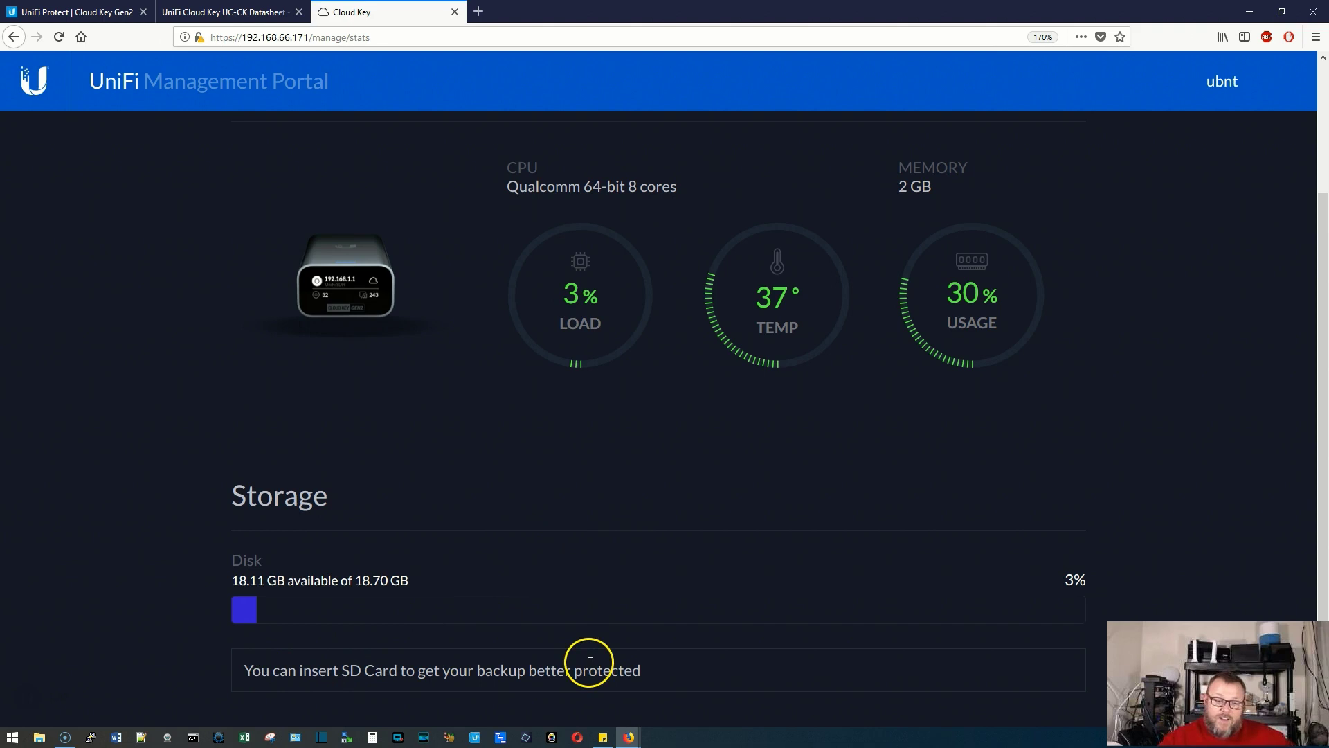
{"action": "scroll", "coordinate": [590, 661], "scroll_direction": "up", "scroll_amount": 3}
{"action": "left_click", "coordinate": [592, 158]}
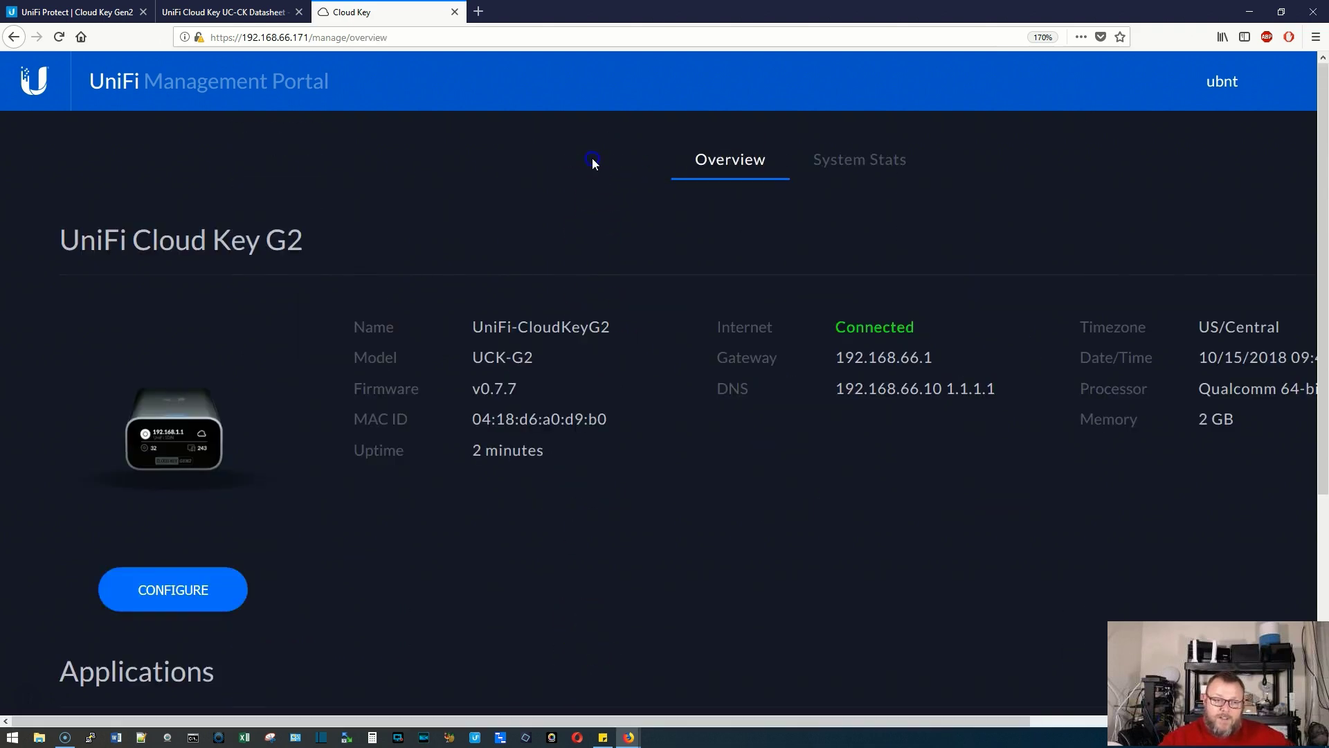
{"action": "scroll", "coordinate": [734, 440], "scroll_direction": "down", "scroll_amount": 4}
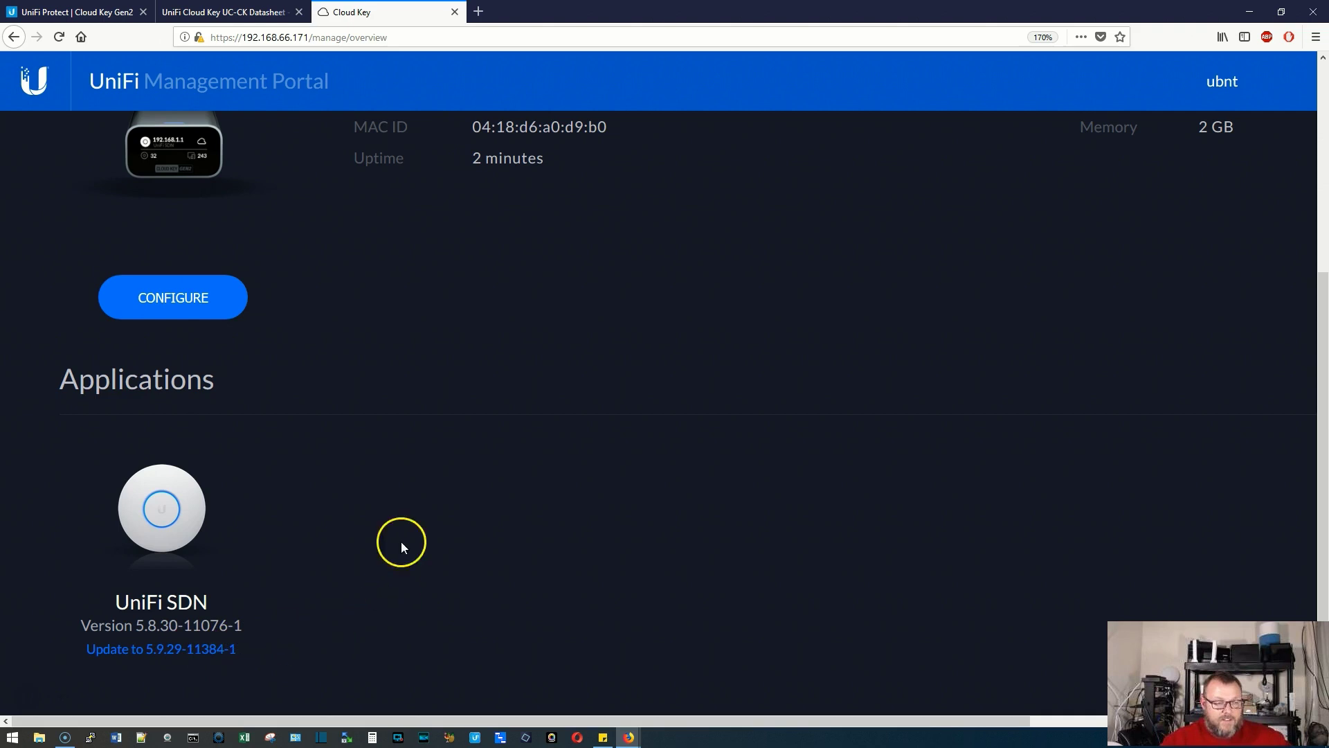
{"action": "scroll", "coordinate": [357, 545], "scroll_direction": "up", "scroll_amount": 5}
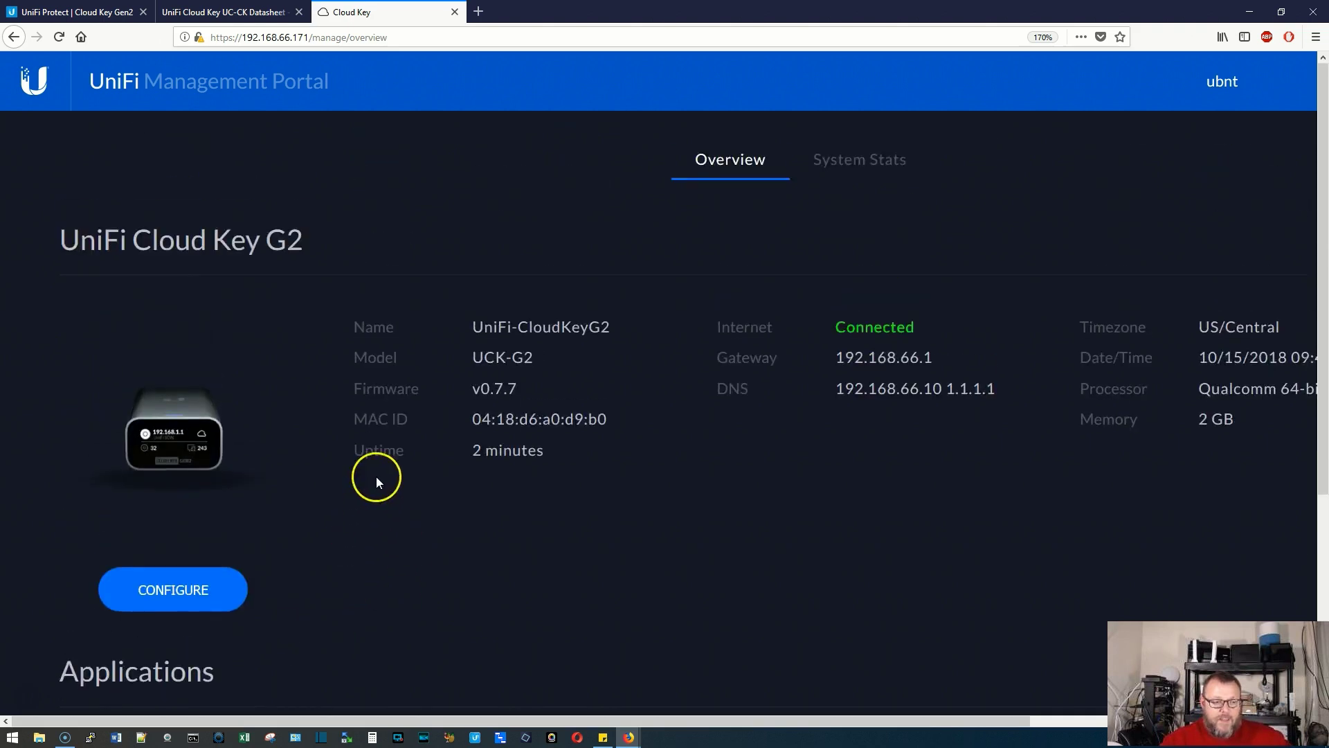
Go to the configure page and scroll to UniFi SDN 5.8.30-11076-1 with its 5.9.29-11384-1 update
{"action": "left_click", "coordinate": [183, 602]}
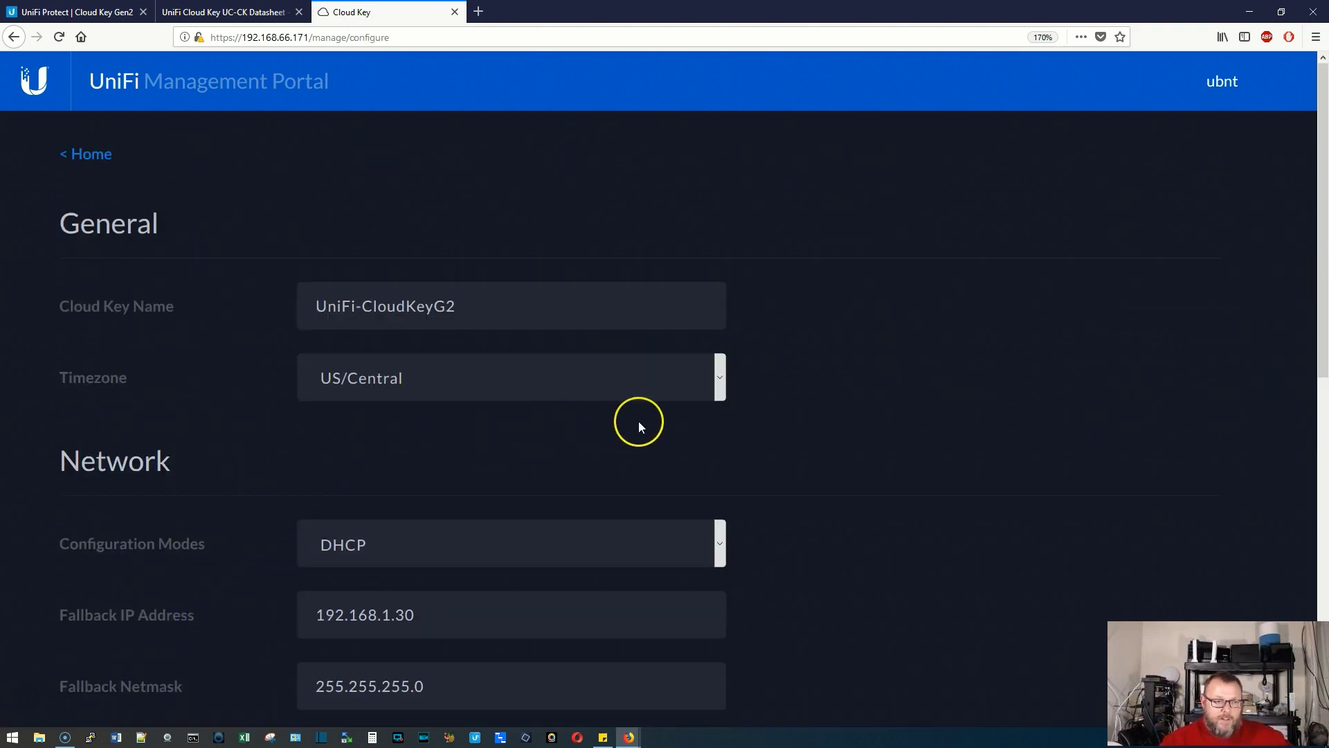
{"action": "scroll", "coordinate": [638, 421], "scroll_direction": "down", "scroll_amount": 5}
{"action": "scroll", "coordinate": [638, 421], "scroll_direction": "up", "scroll_amount": 5}
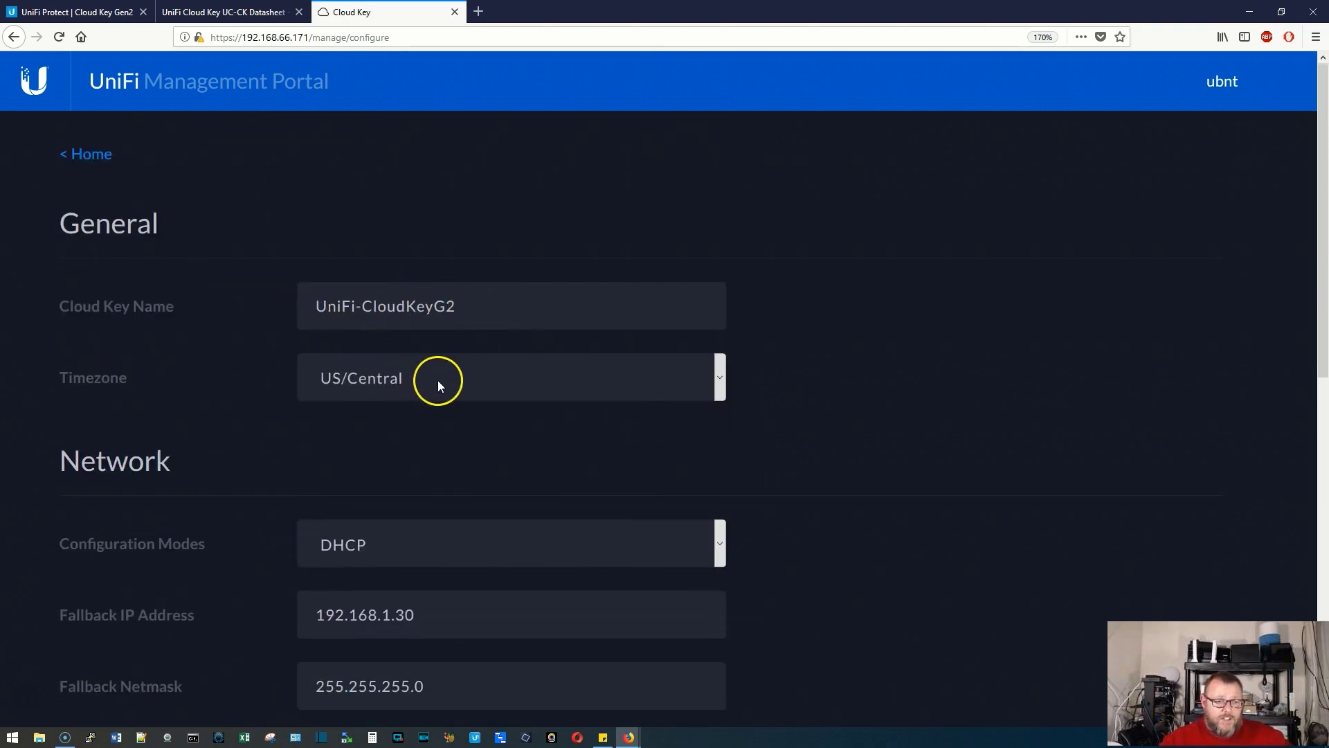
{"action": "scroll", "coordinate": [437, 380], "scroll_direction": "down", "scroll_amount": 3}
{"action": "scroll", "coordinate": [459, 396], "scroll_direction": "down", "scroll_amount": 4}
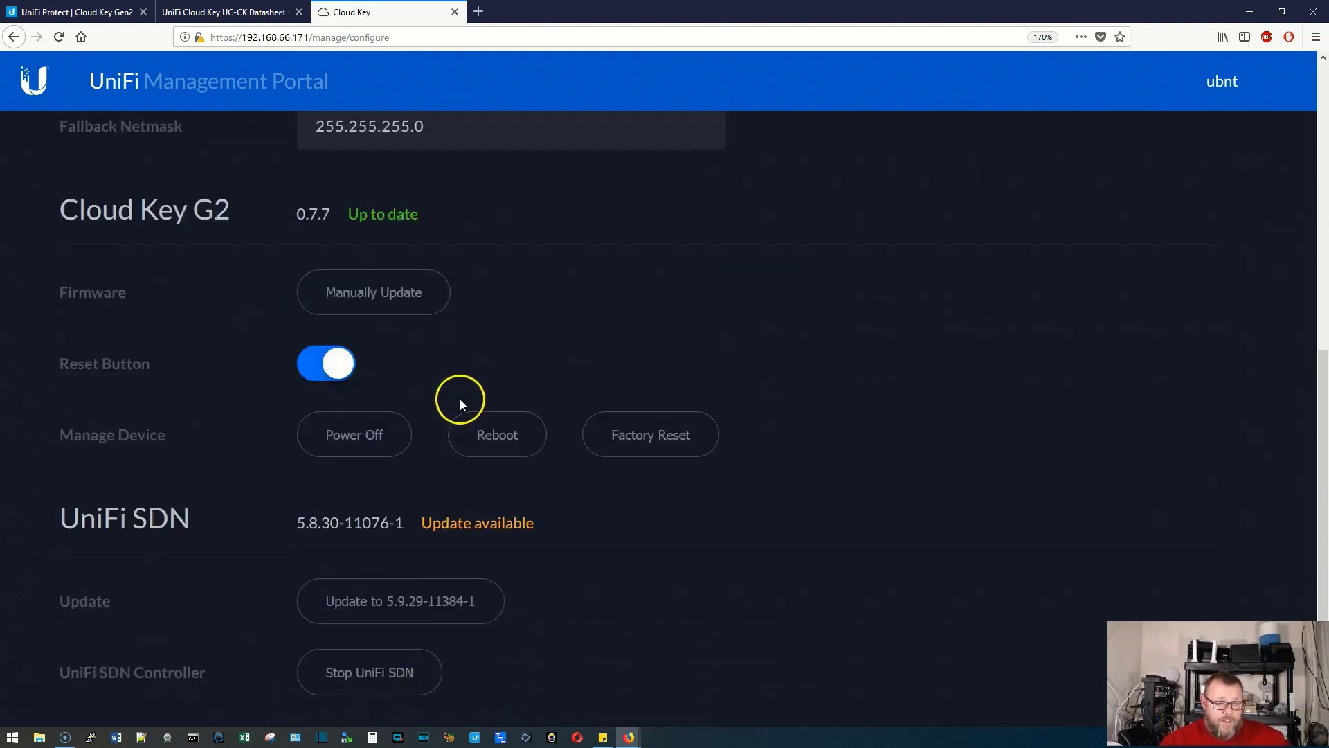
{"action": "scroll", "coordinate": [460, 398], "scroll_direction": "down", "scroll_amount": 1}
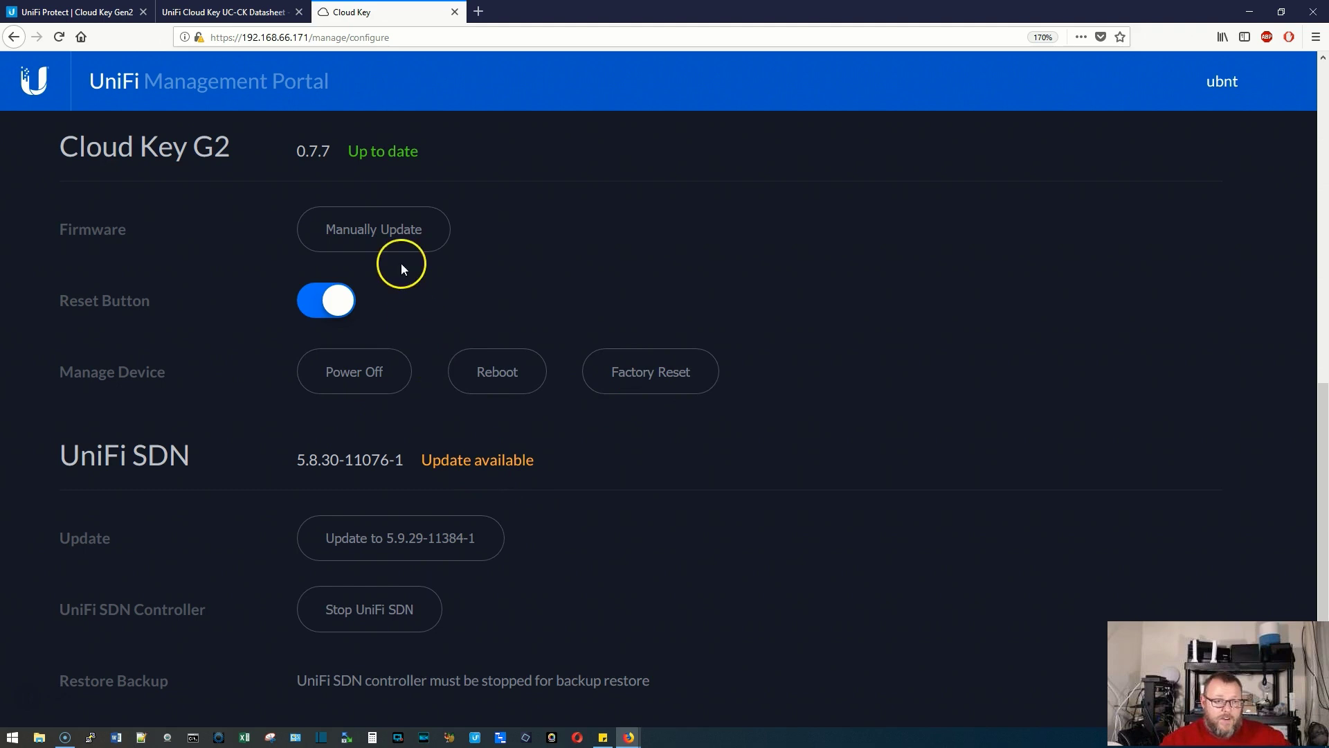
{"action": "scroll", "coordinate": [618, 567], "scroll_direction": "down", "scroll_amount": 1}
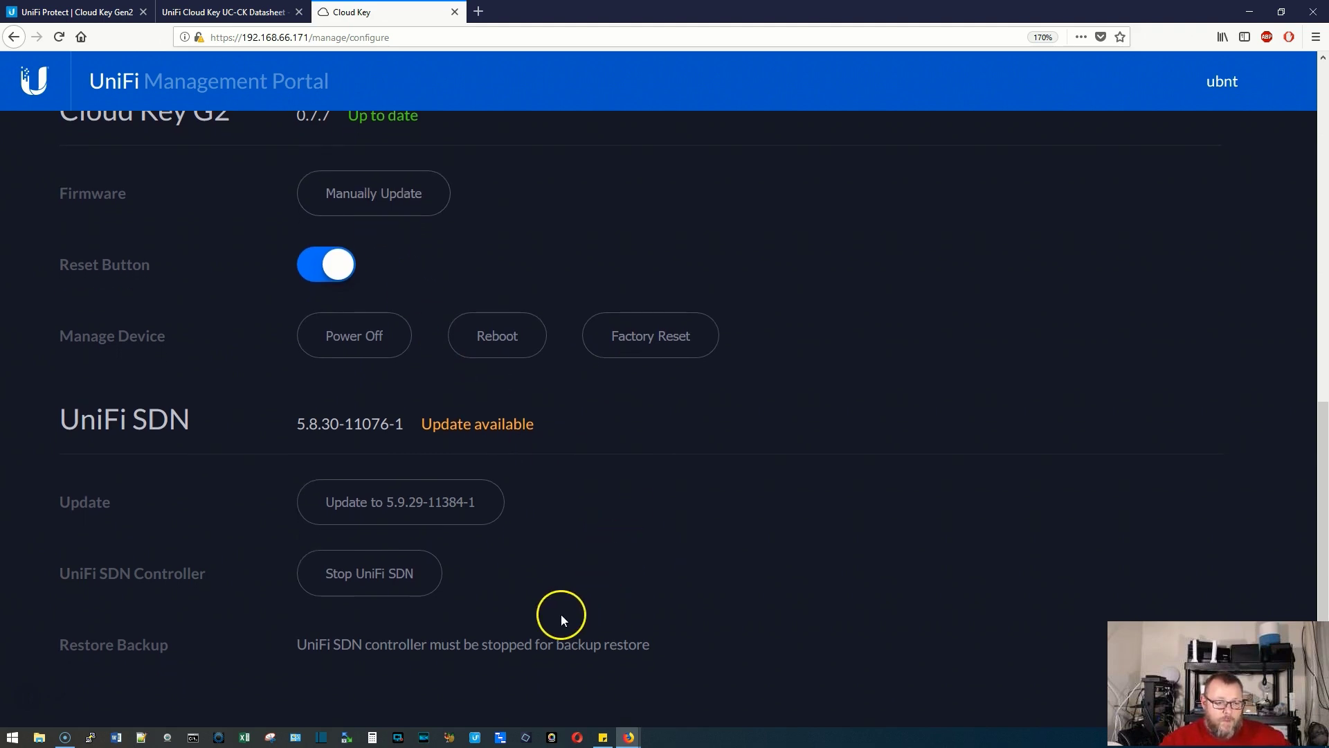
Confirm the UniFi SDN update to 5.9.29-11384-1, scroll back to the top, and switch to the Gen2 product tab
{"action": "left_click", "coordinate": [452, 520]}
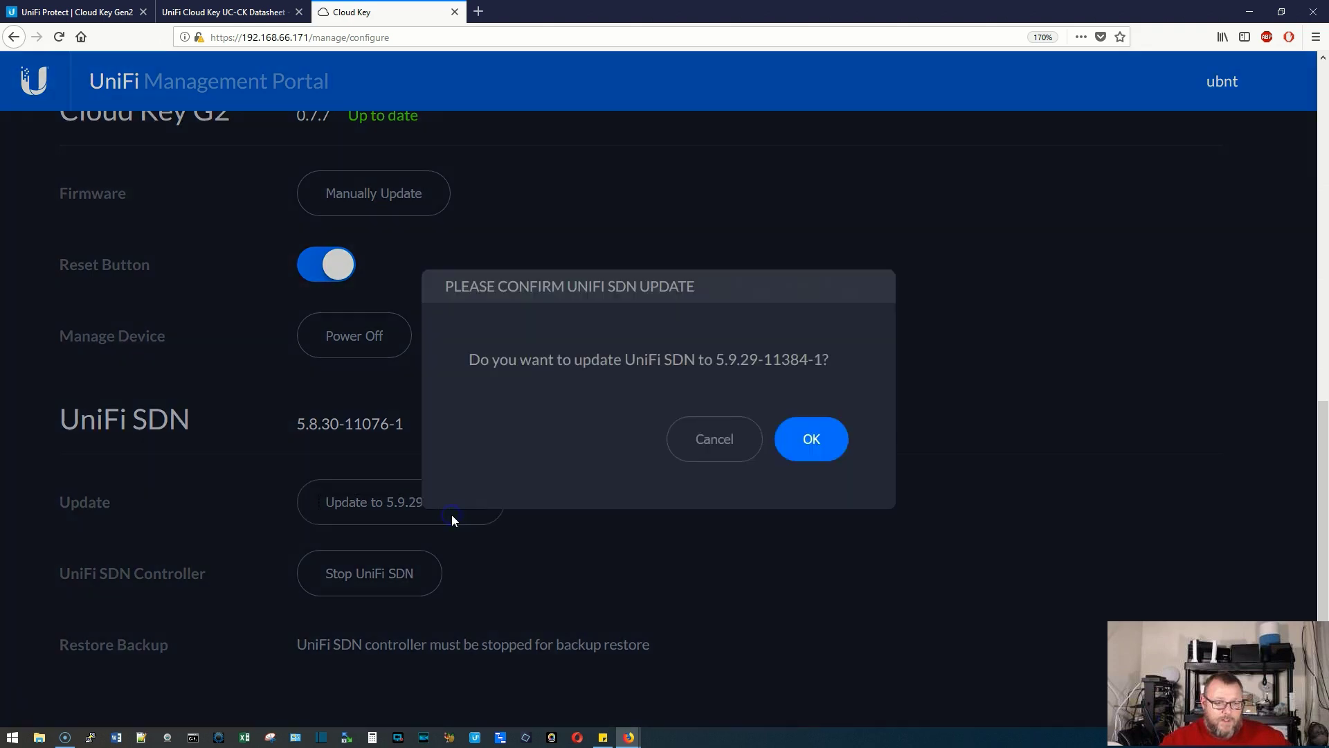
{"action": "left_click", "coordinate": [810, 441]}
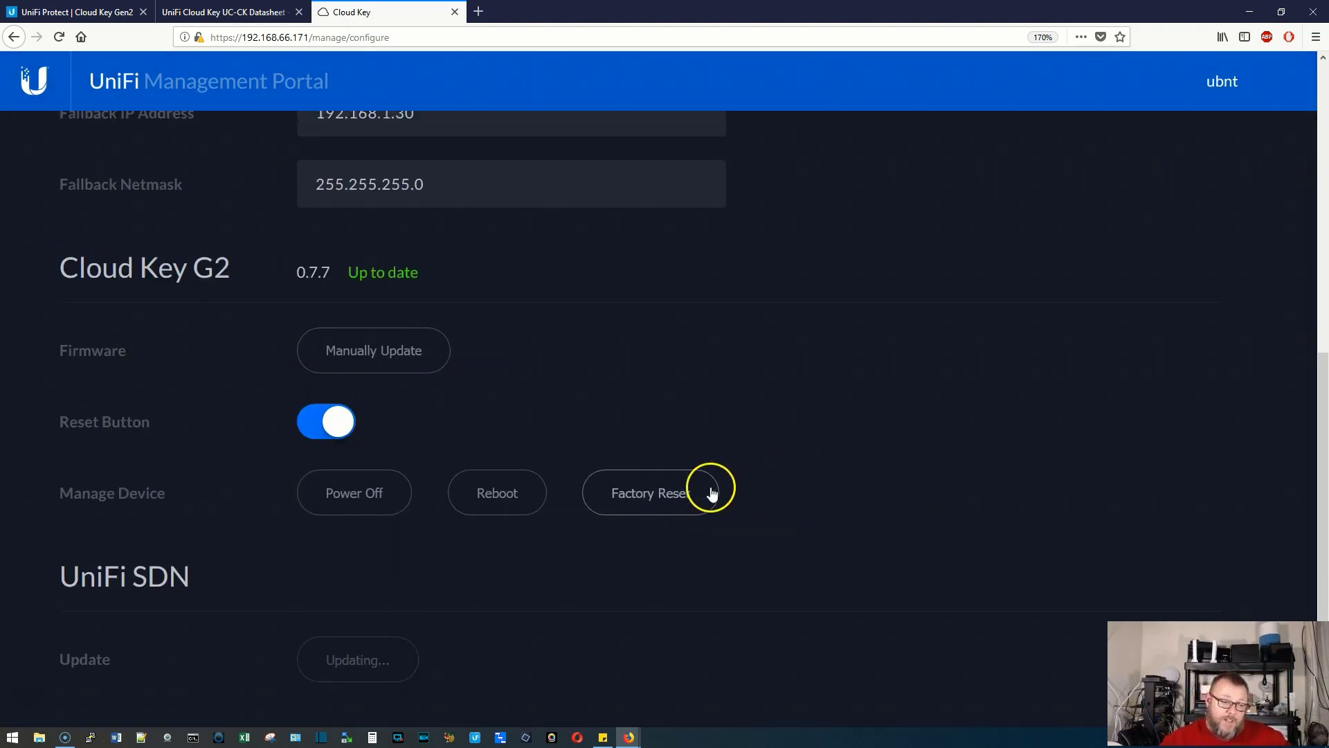
{"action": "scroll", "coordinate": [710, 489], "scroll_direction": "up", "scroll_amount": 6}
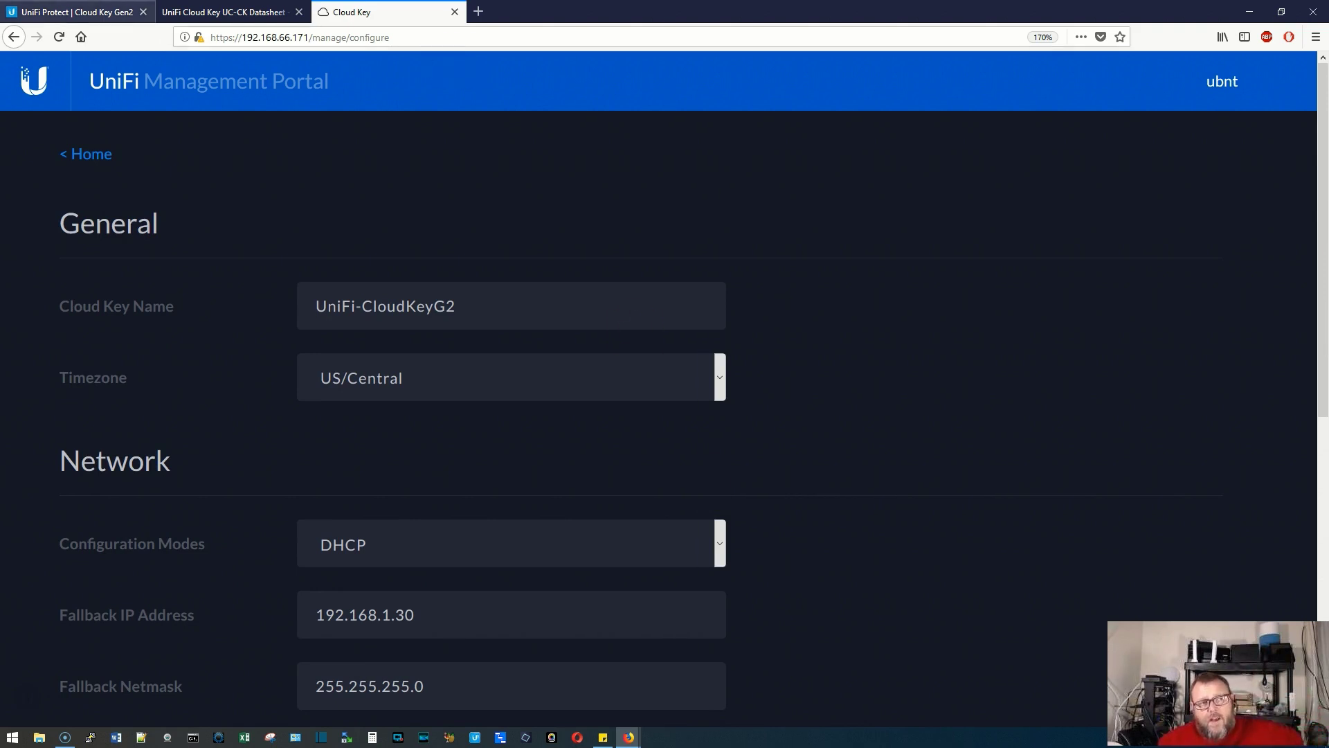
{"action": "left_click", "coordinate": [76, 12]}
Scroll through the Cloud Key Gen2 technical specifications on the product page
{"action": "left_click", "coordinate": [633, 457]}
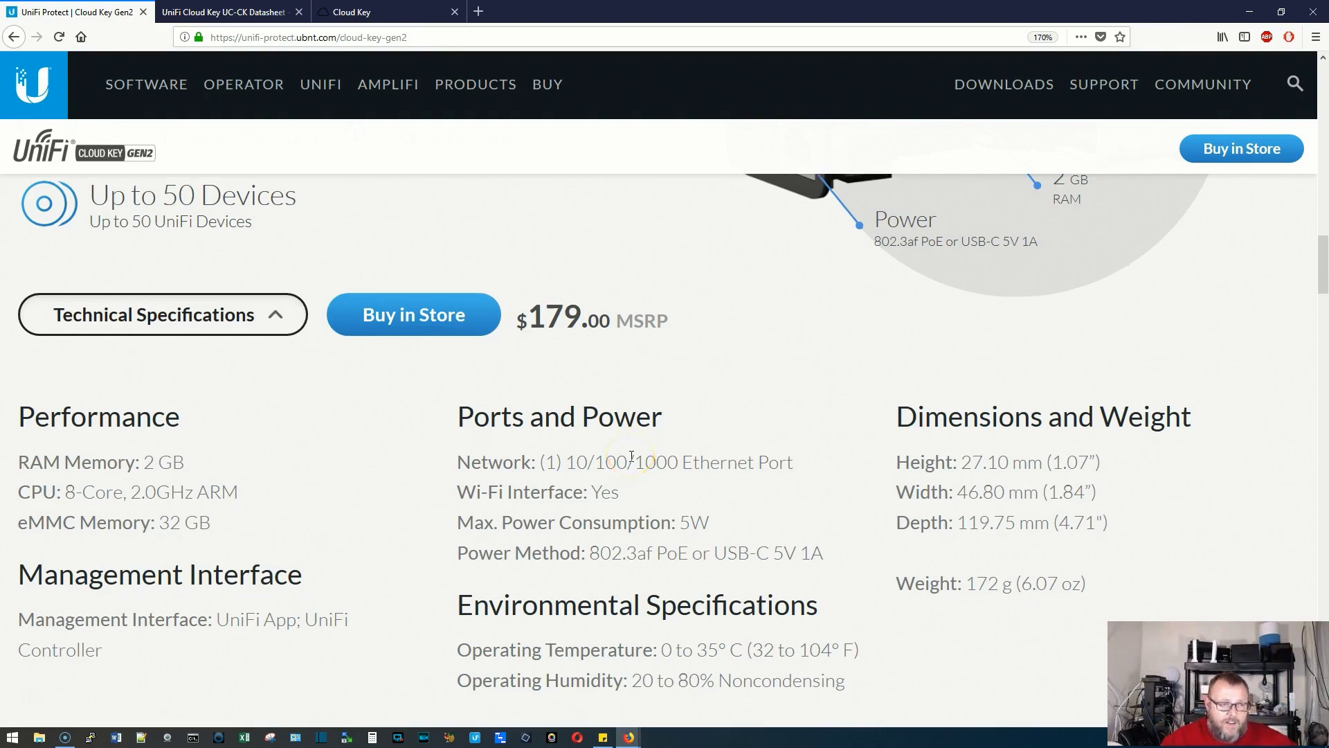
{"action": "scroll", "coordinate": [633, 456], "scroll_direction": "down", "scroll_amount": 3}
{"action": "scroll", "coordinate": [632, 458], "scroll_direction": "up", "scroll_amount": 7}
{"action": "scroll", "coordinate": [633, 461], "scroll_direction": "up", "scroll_amount": 5}
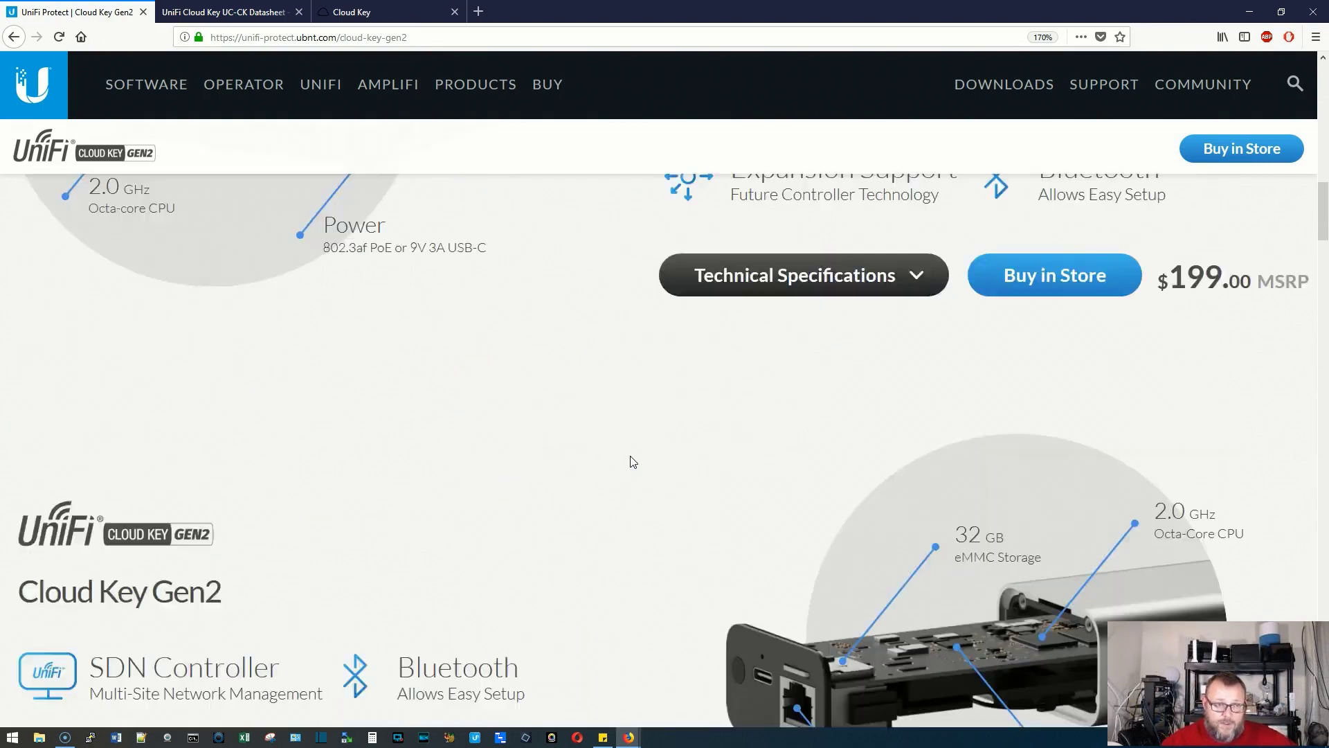
{"action": "scroll", "coordinate": [632, 461], "scroll_direction": "down", "scroll_amount": 5}
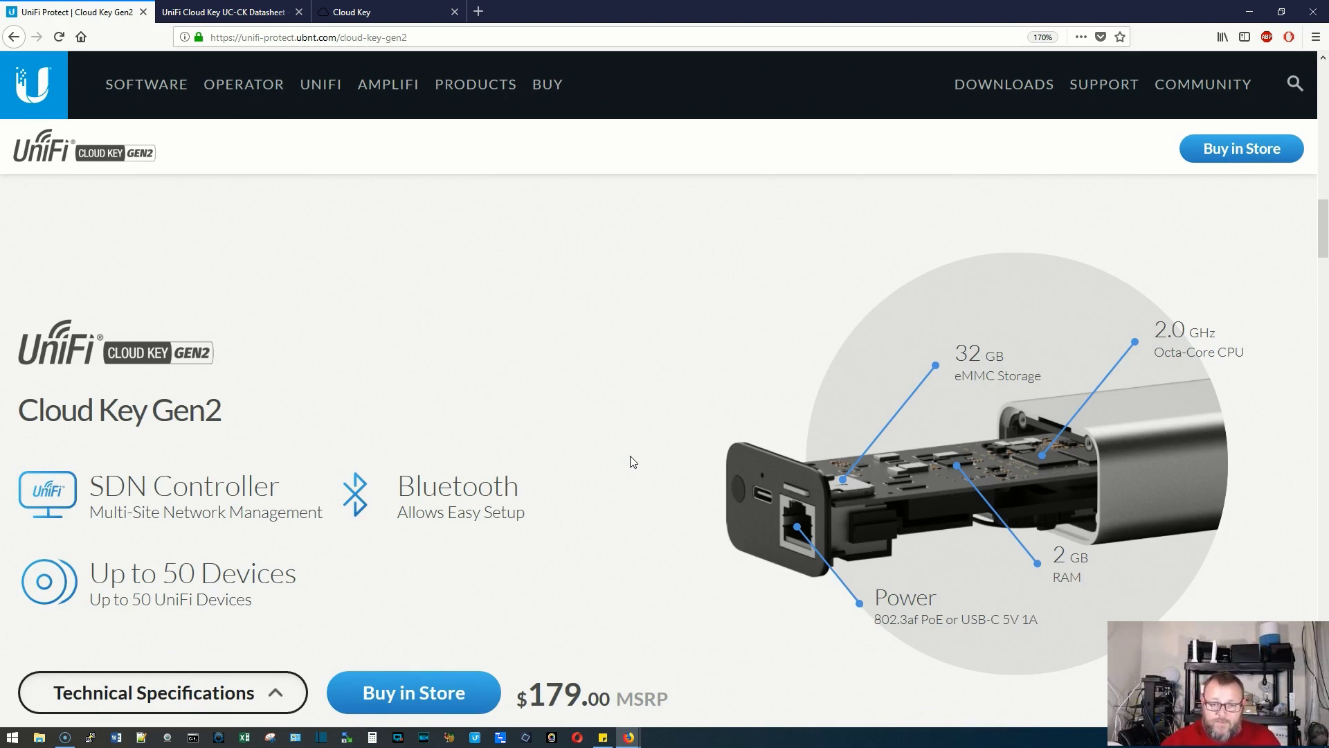
{"action": "scroll", "coordinate": [633, 462], "scroll_direction": "down", "scroll_amount": 3}
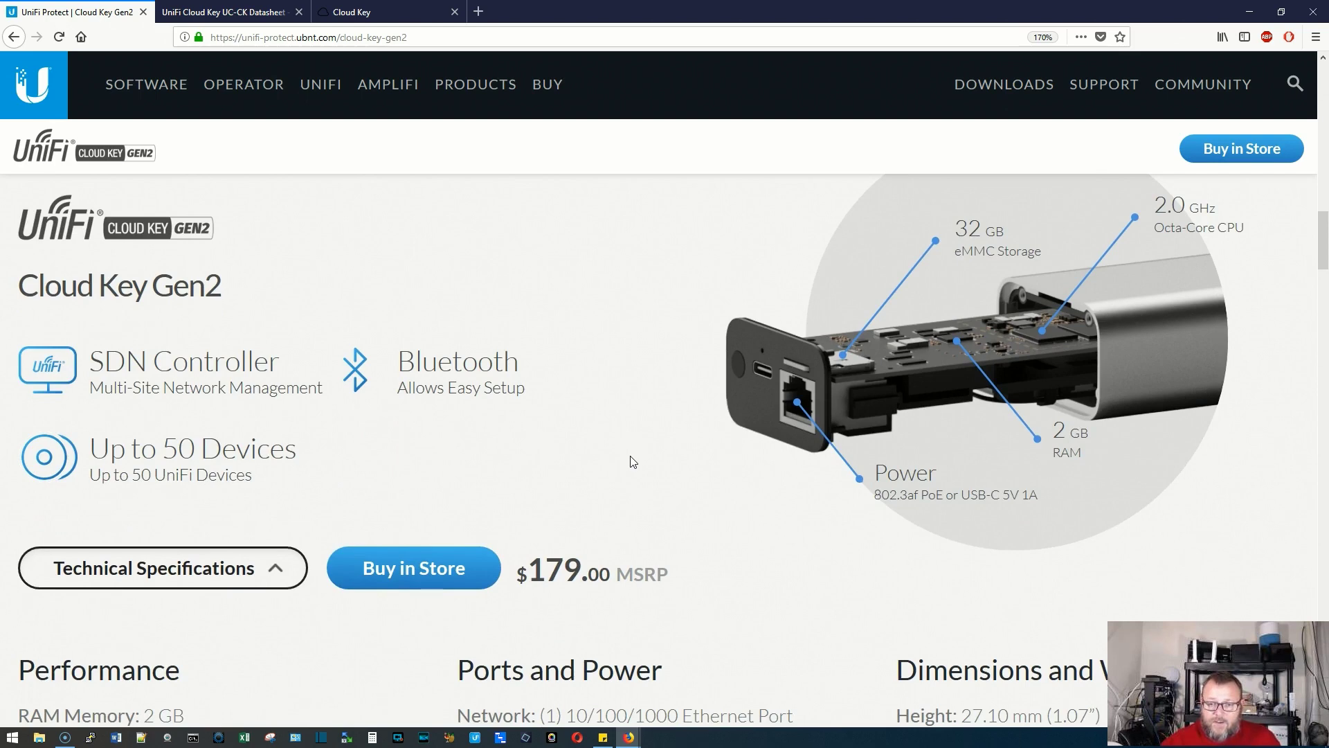
{"action": "scroll", "coordinate": [633, 462], "scroll_direction": "down", "scroll_amount": 6}
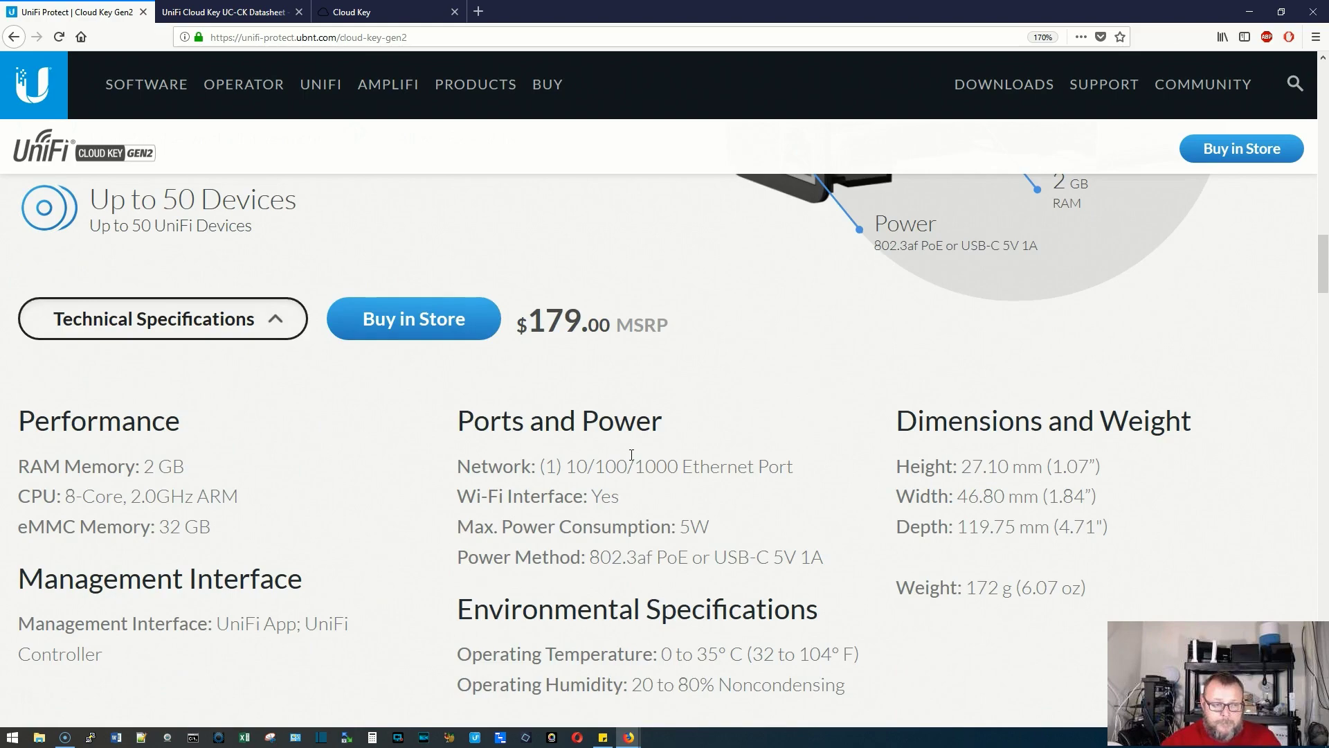
{"action": "scroll", "coordinate": [632, 455], "scroll_direction": "down", "scroll_amount": 6}
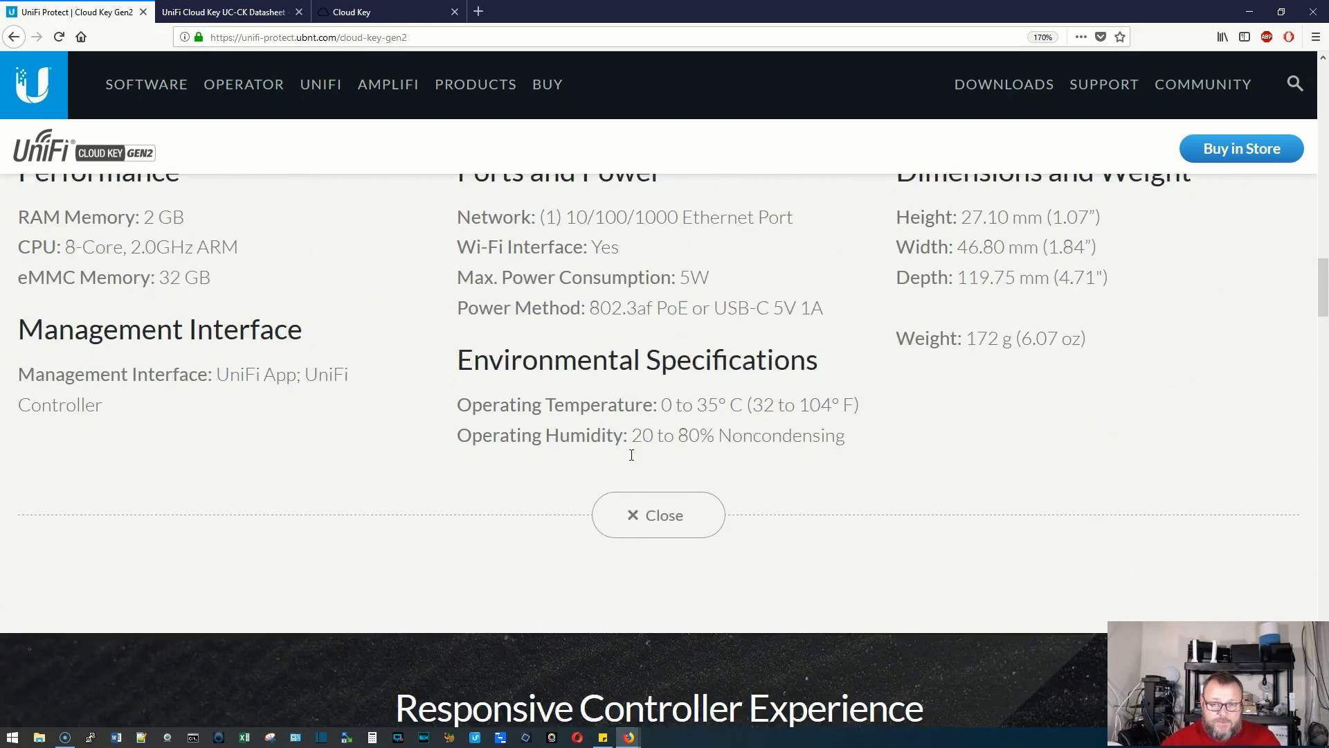
{"action": "scroll", "coordinate": [633, 461], "scroll_direction": "down", "scroll_amount": 6}
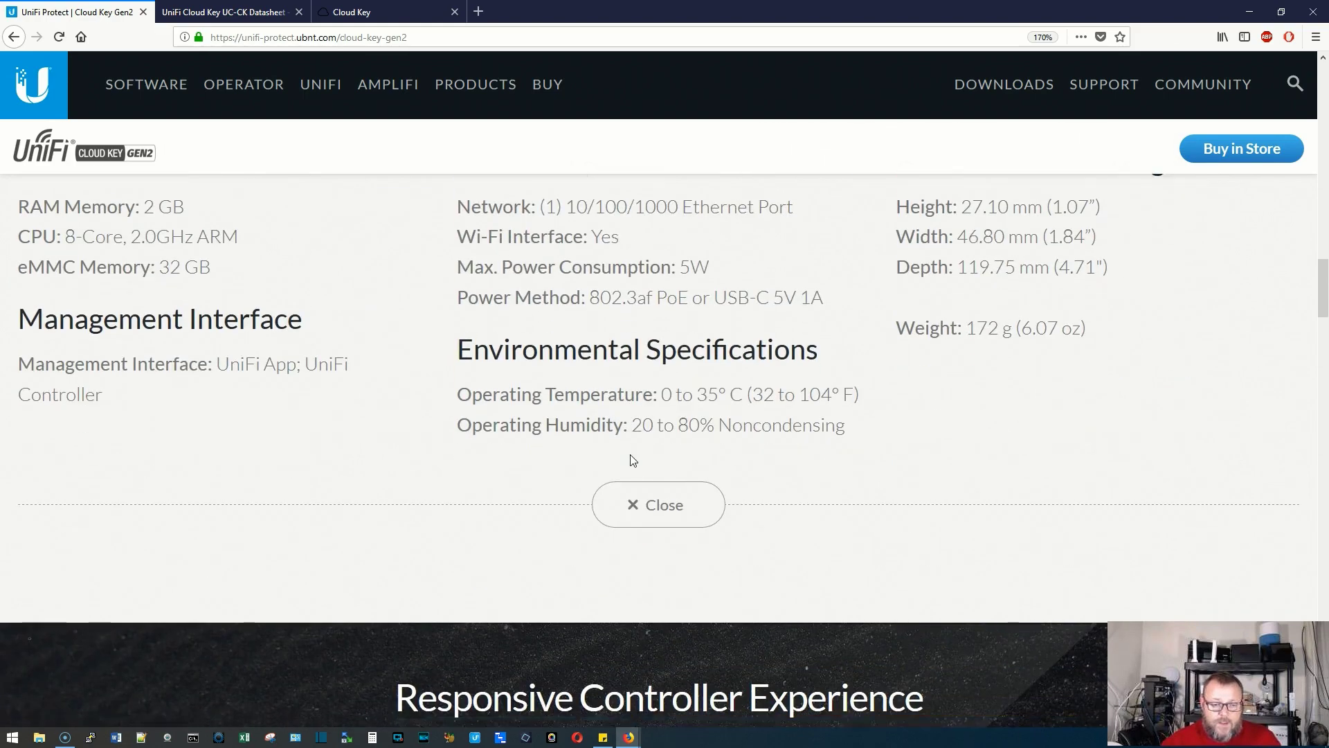
{"action": "scroll", "coordinate": [630, 454], "scroll_direction": "down", "scroll_amount": 9}
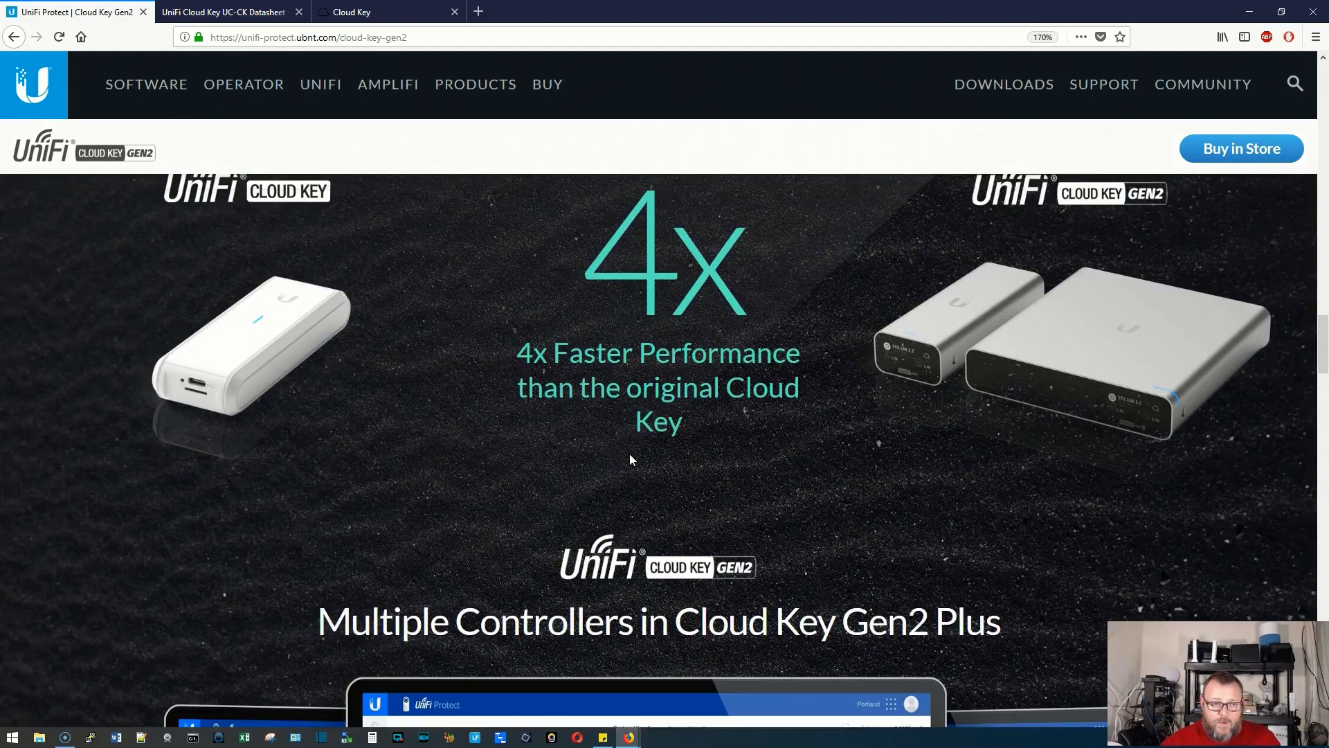
{"action": "scroll", "coordinate": [629, 454], "scroll_direction": "up", "scroll_amount": 20}
{"action": "scroll", "coordinate": [632, 458], "scroll_direction": "down", "scroll_amount": 3}
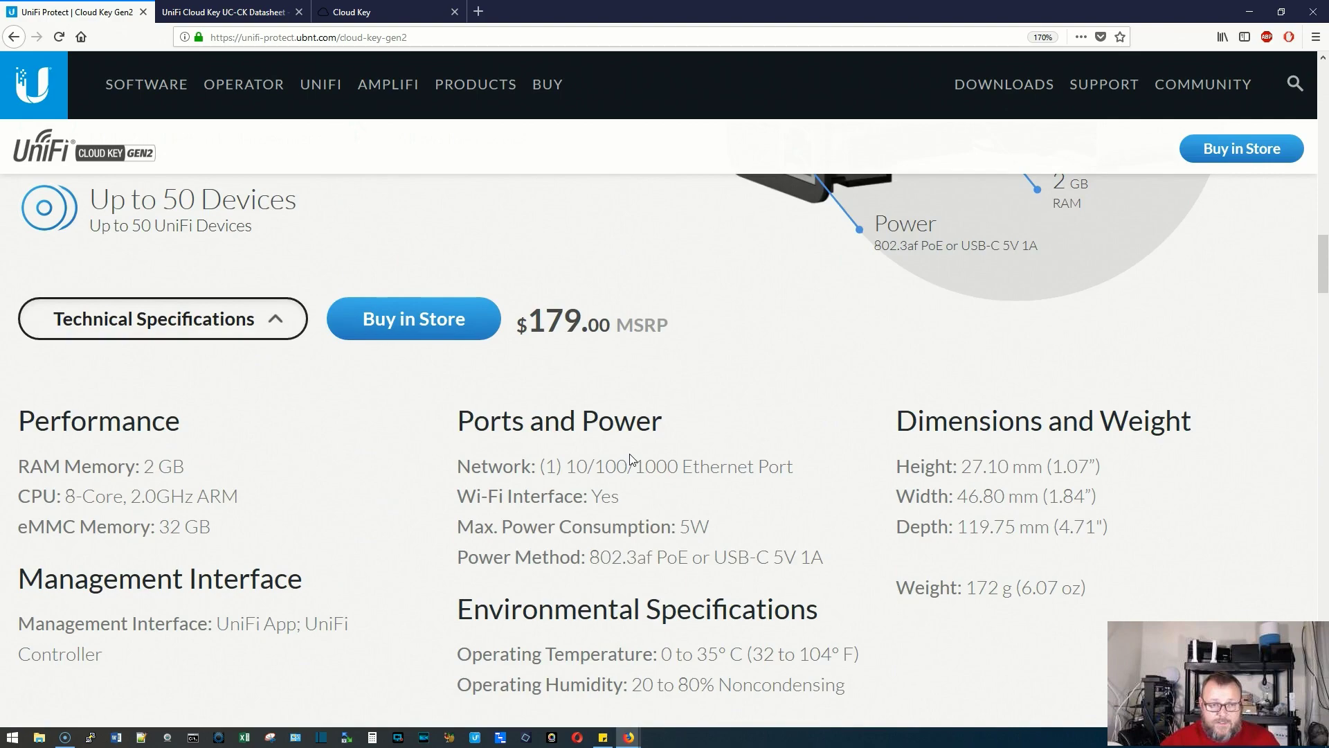
{"action": "scroll", "coordinate": [634, 447], "scroll_direction": "down", "scroll_amount": 4}
{"action": "scroll", "coordinate": [638, 453], "scroll_direction": "up", "scroll_amount": 2}
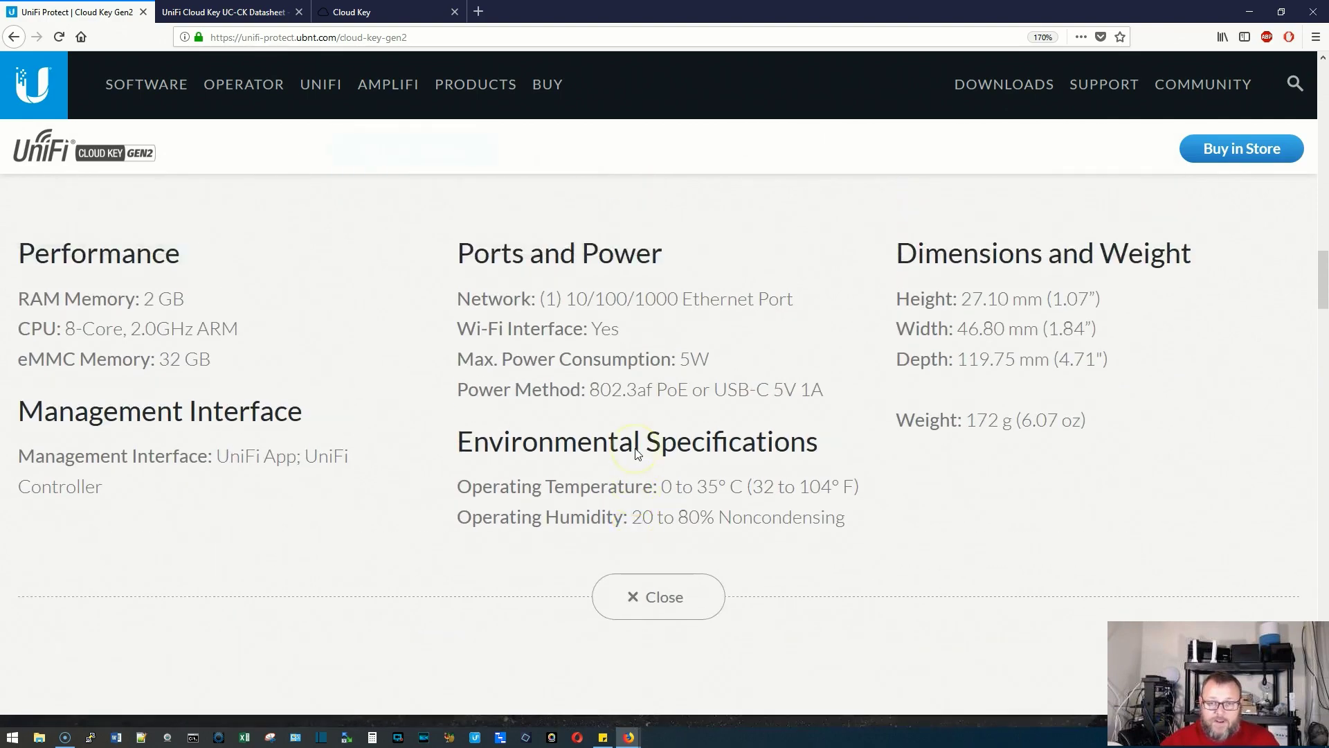
{"action": "scroll", "coordinate": [638, 454], "scroll_direction": "up", "scroll_amount": 5}
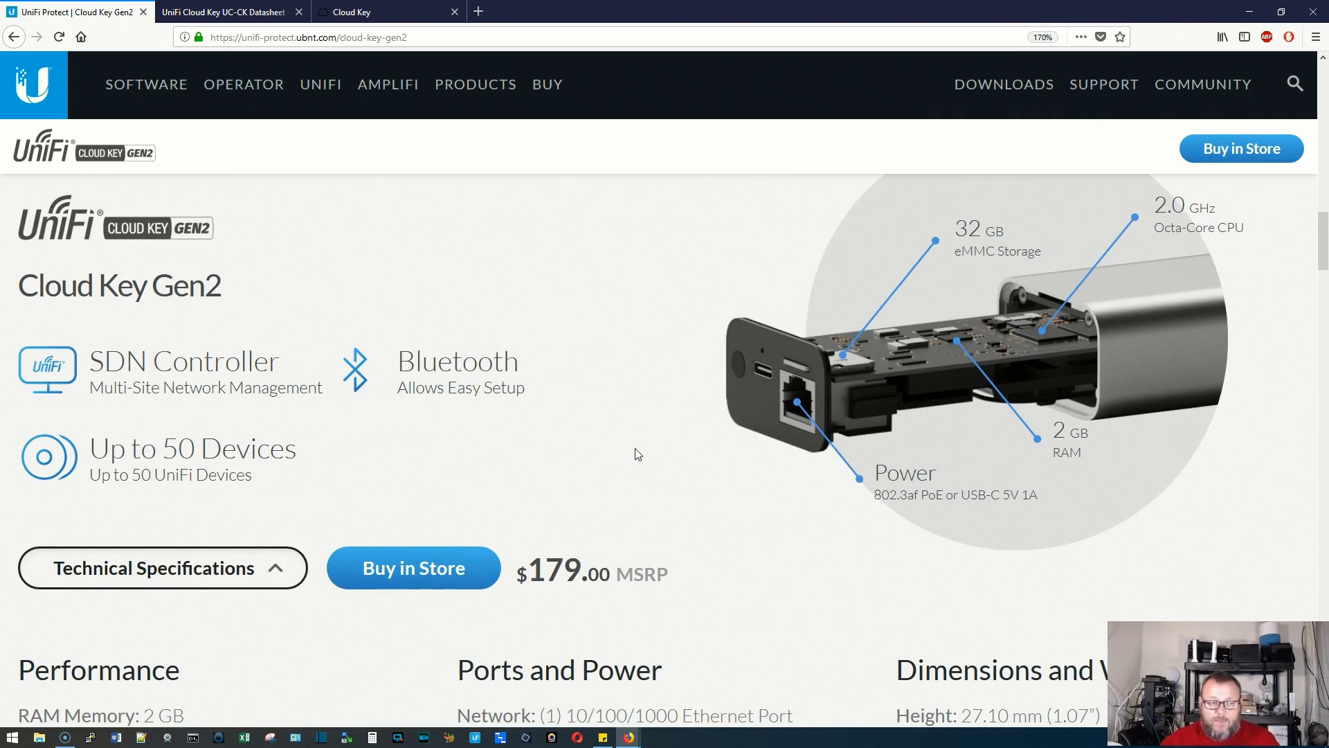
{"action": "scroll", "coordinate": [634, 451], "scroll_direction": "down", "scroll_amount": 3}
Return to the portal's Home overview and check UniFi SDN now shows version 5.9.29-11384-1
{"action": "left_click", "coordinate": [360, 12]}
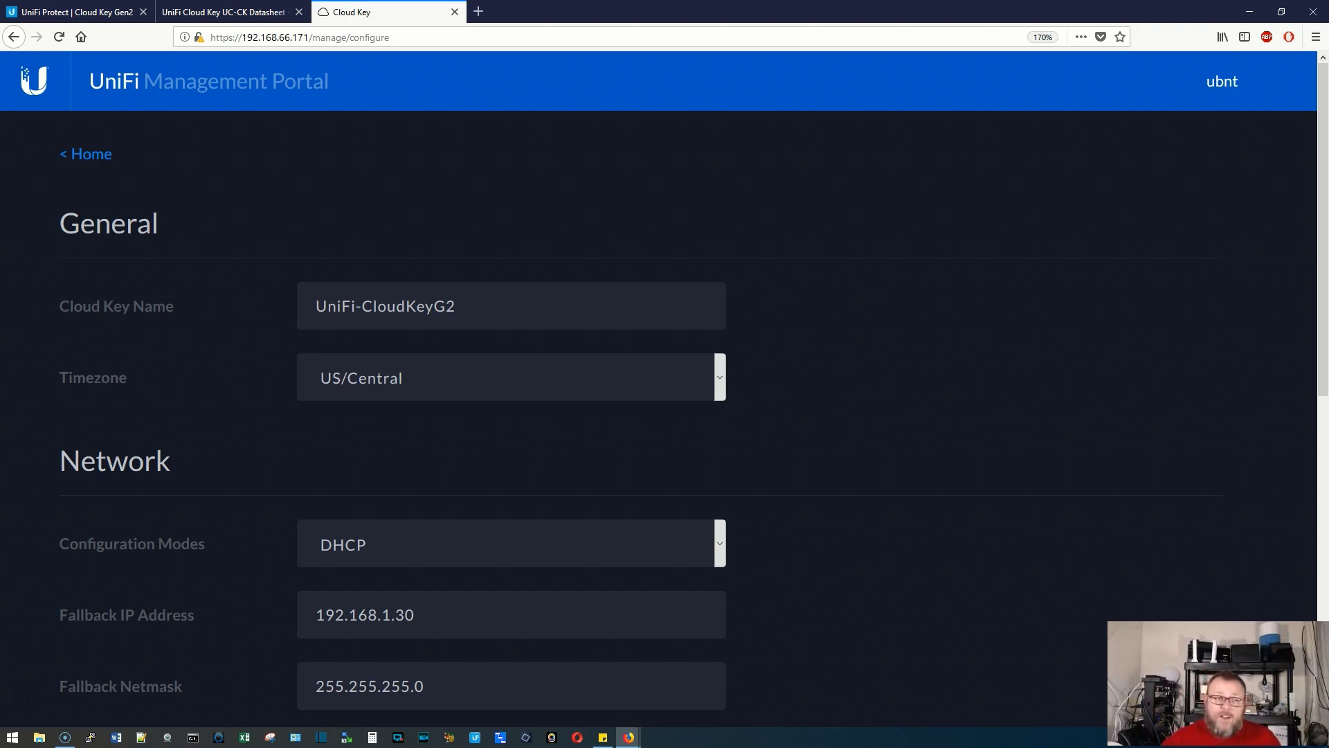
{"action": "left_click", "coordinate": [93, 153]}
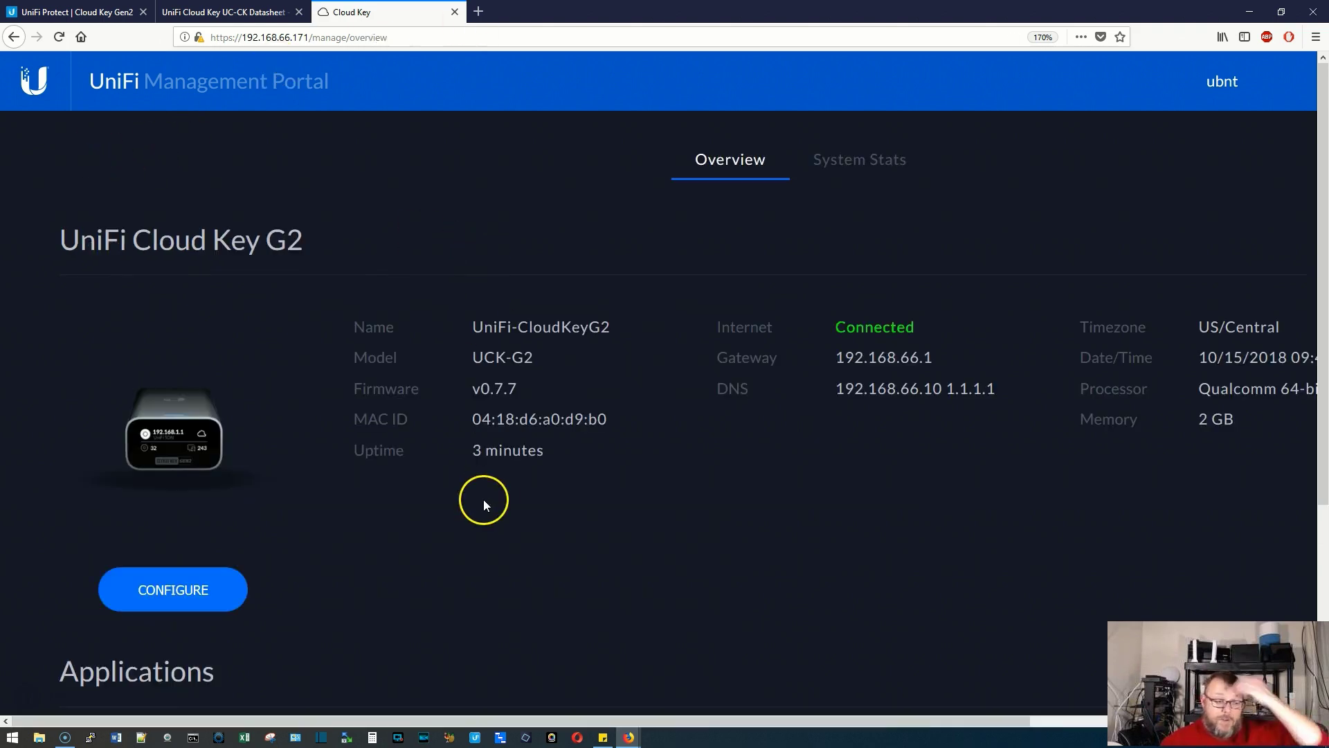
{"action": "scroll", "coordinate": [485, 499], "scroll_direction": "down", "scroll_amount": 4}
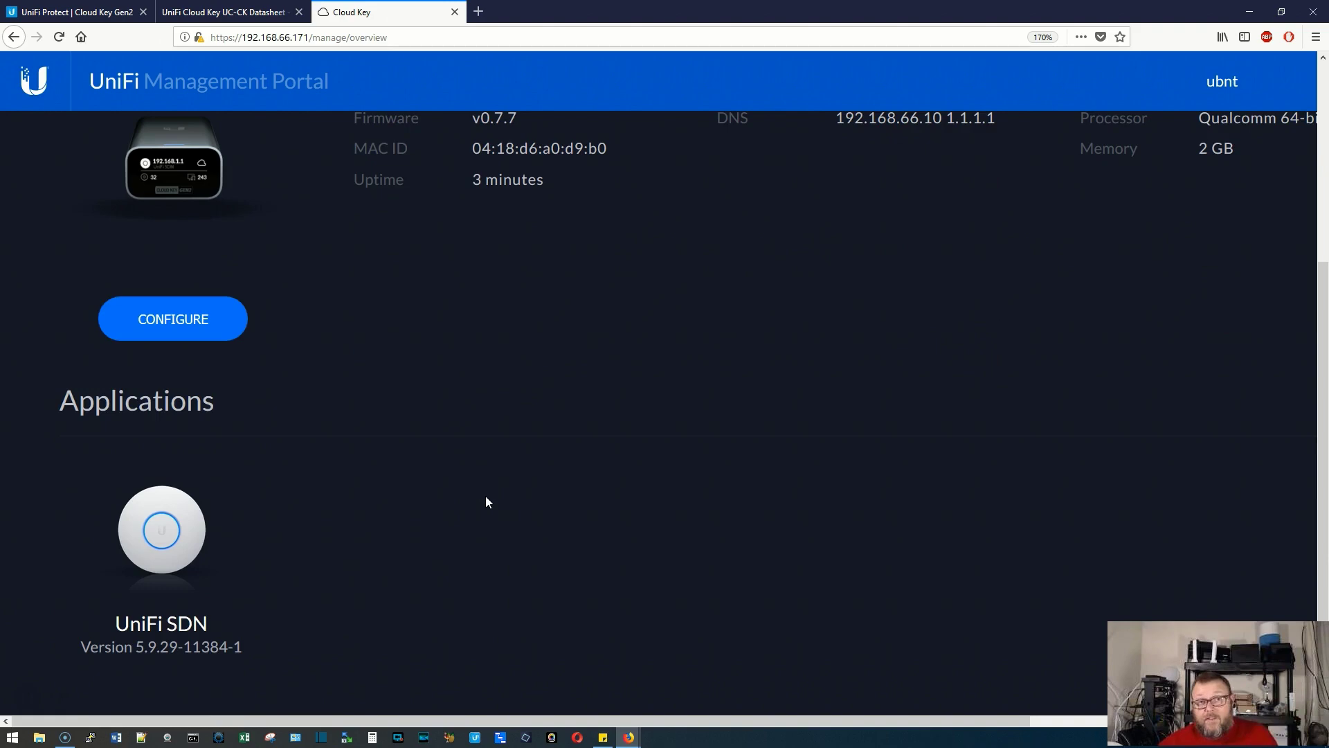
{"action": "scroll", "coordinate": [486, 501], "scroll_direction": "up", "scroll_amount": 4}
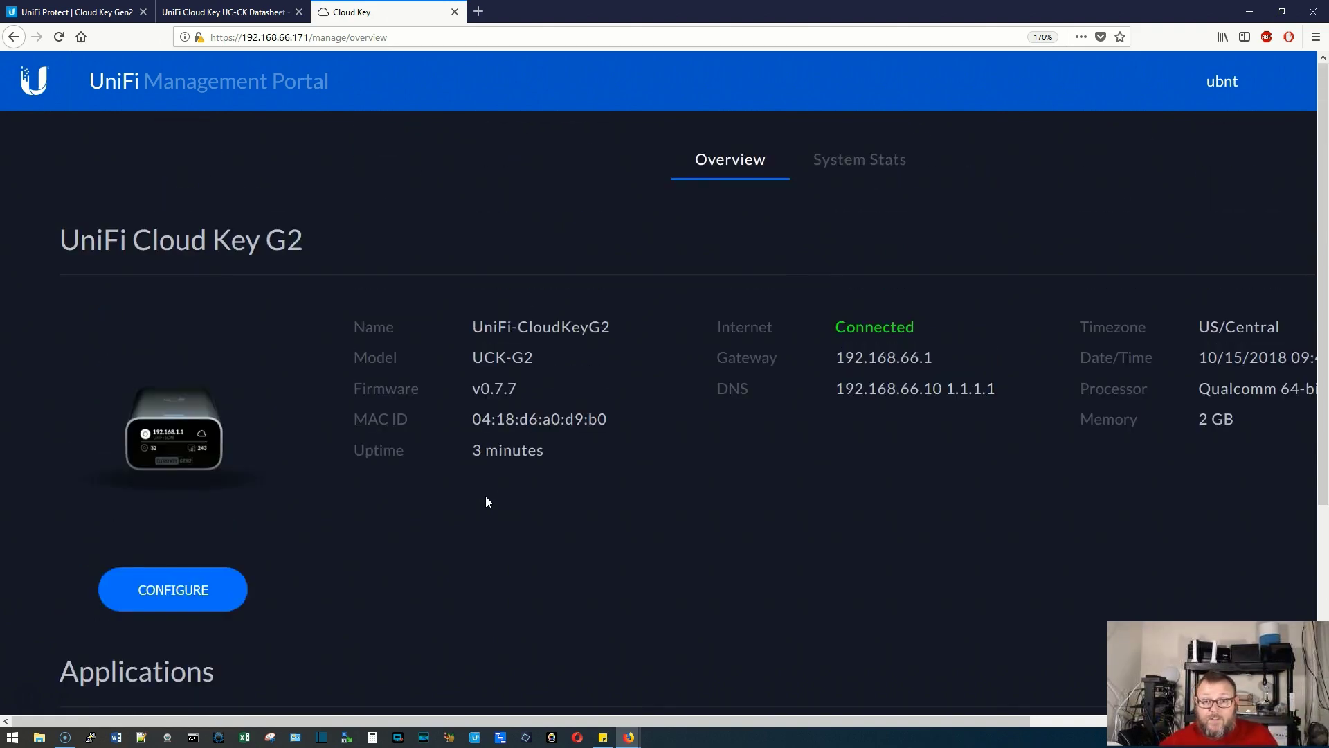
{"action": "scroll", "coordinate": [486, 502], "scroll_direction": "down", "scroll_amount": 4}
{"action": "scroll", "coordinate": [486, 502], "scroll_direction": "up", "scroll_amount": 4}
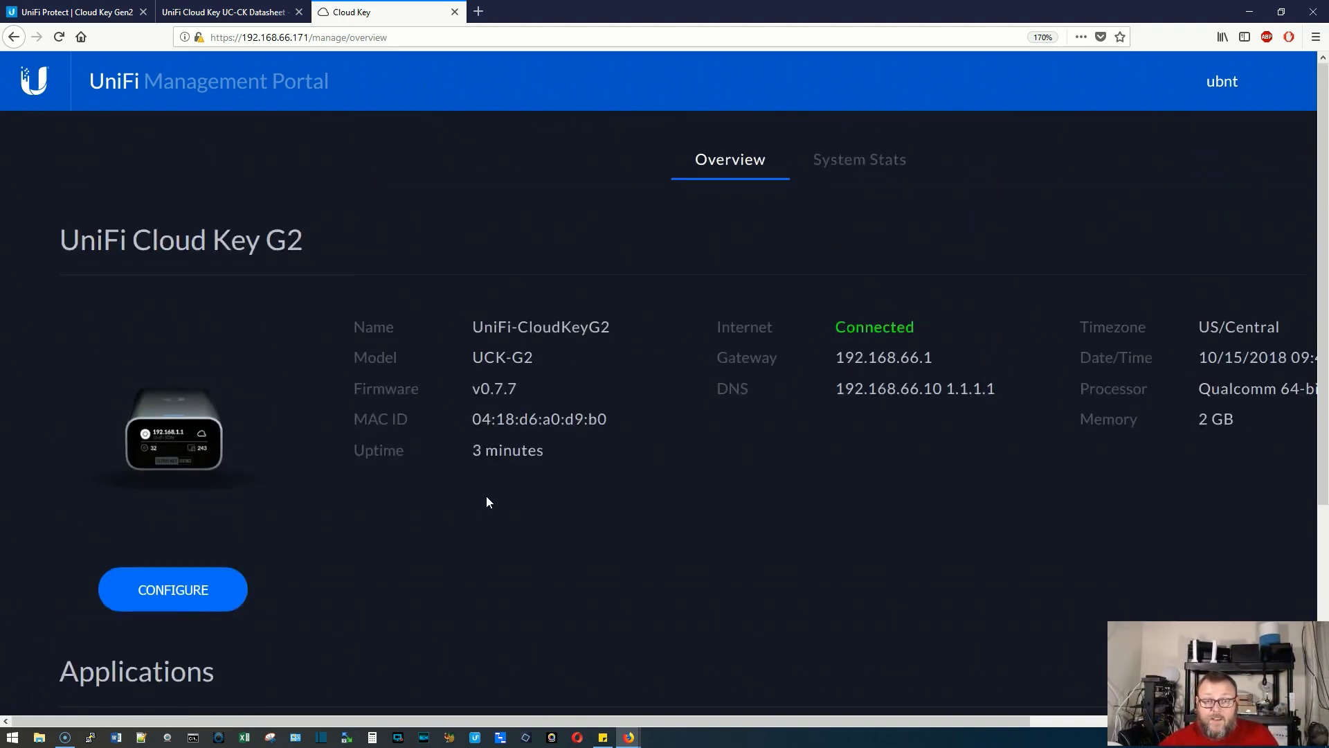